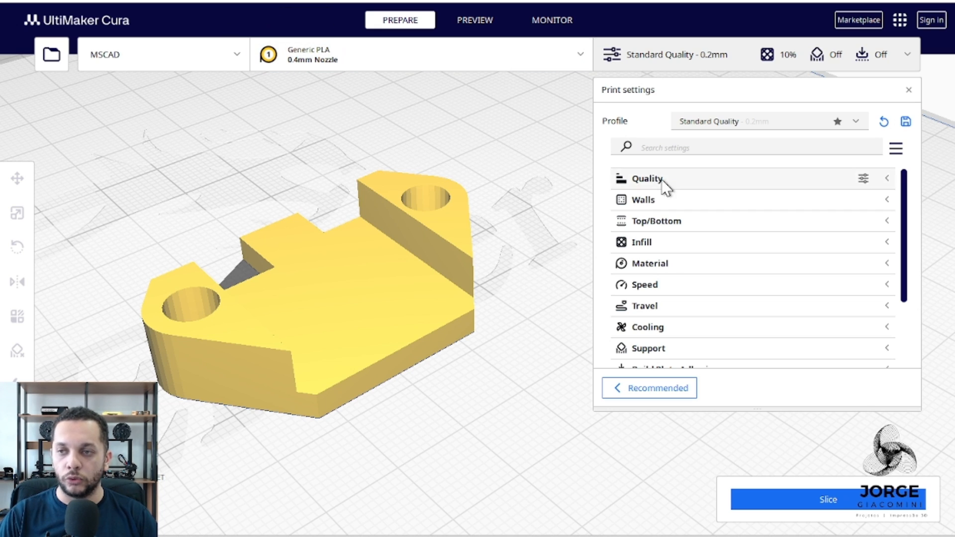
Expand the Walls settings and limit the visible print settings to the Basic set.
click(680, 204)
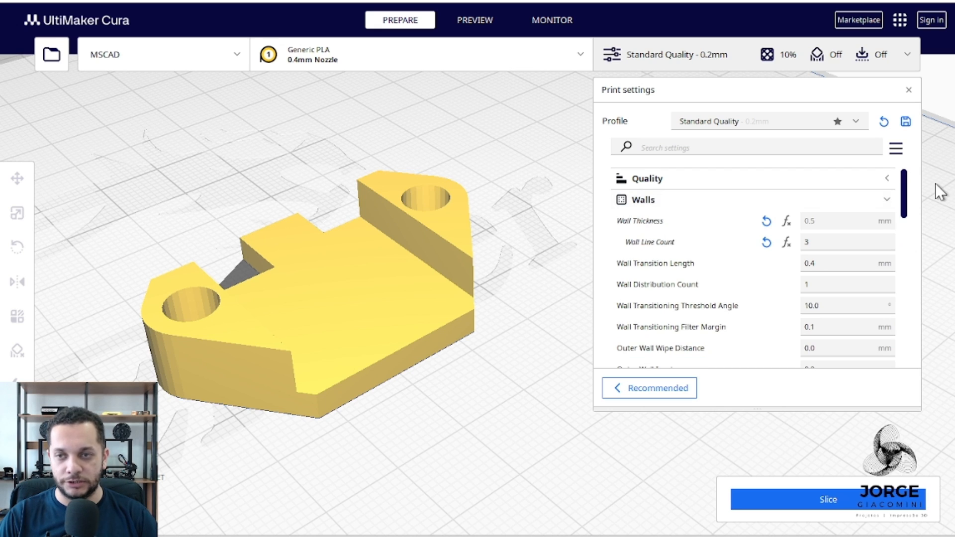
click(895, 148)
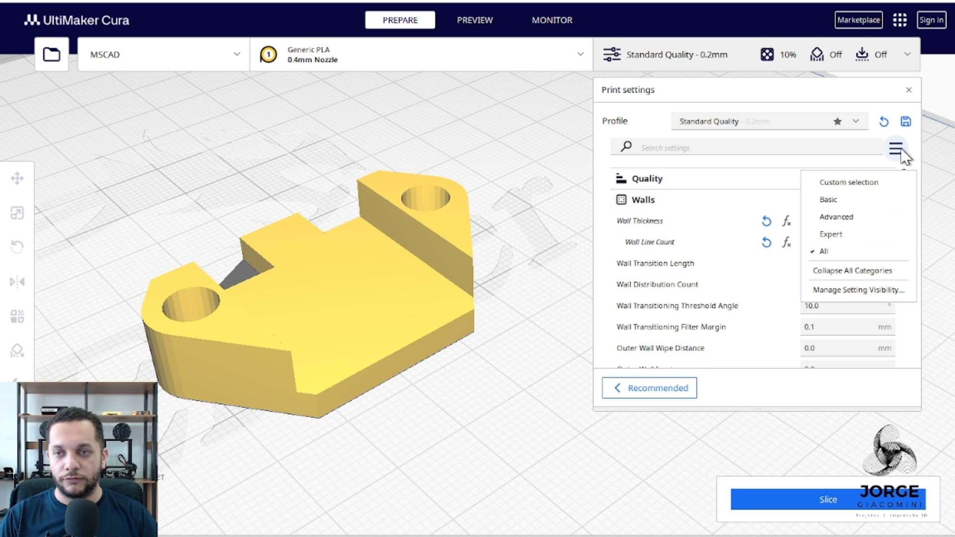
click(864, 199)
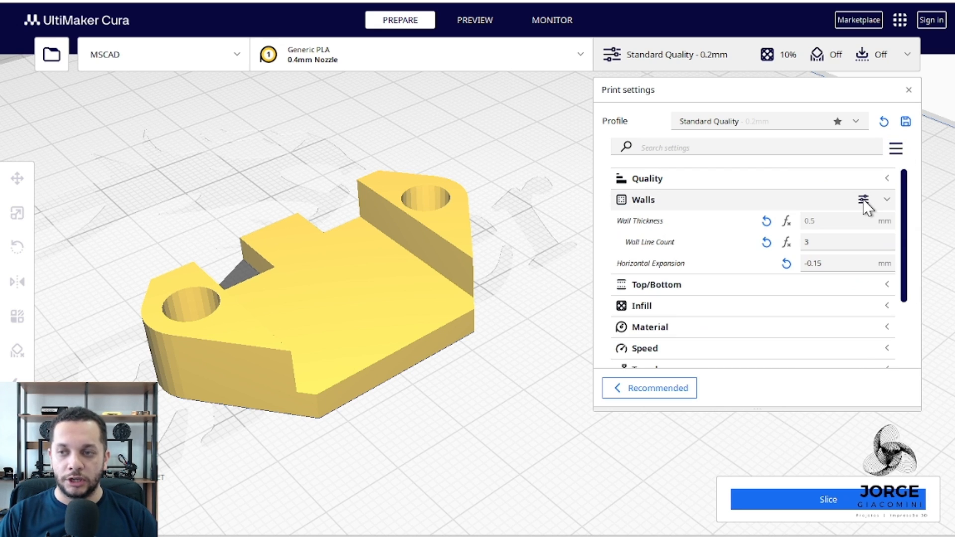
Switch the print settings visibility to All.
click(901, 149)
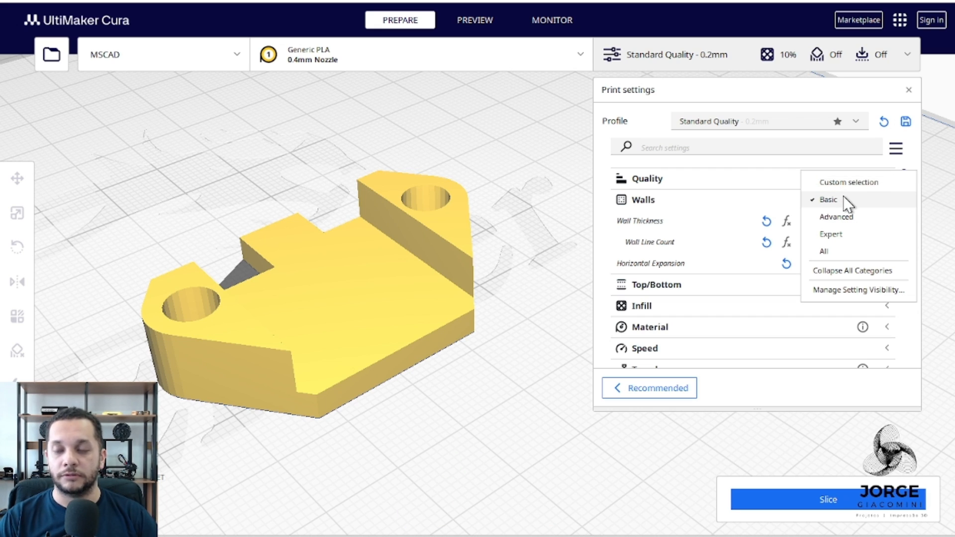
mouse_move(715, 227)
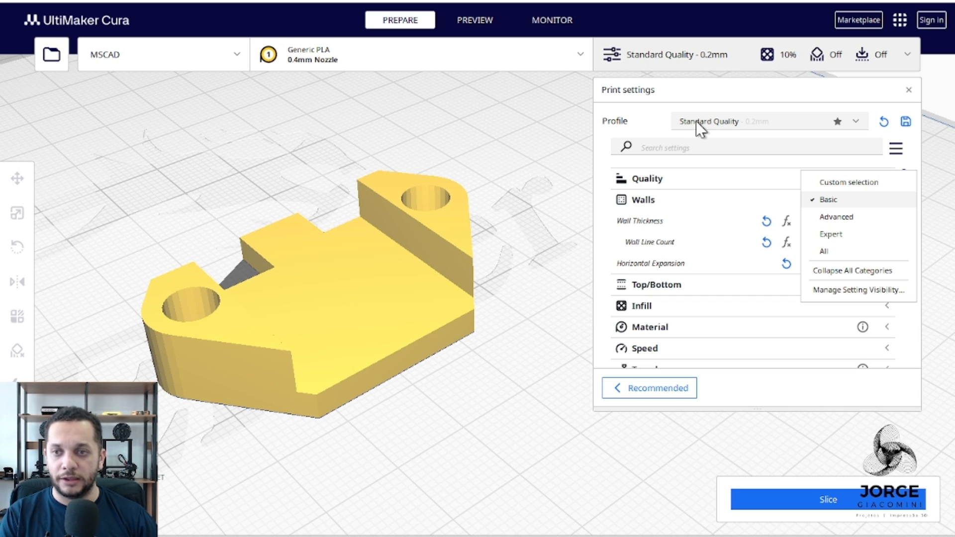
click(867, 249)
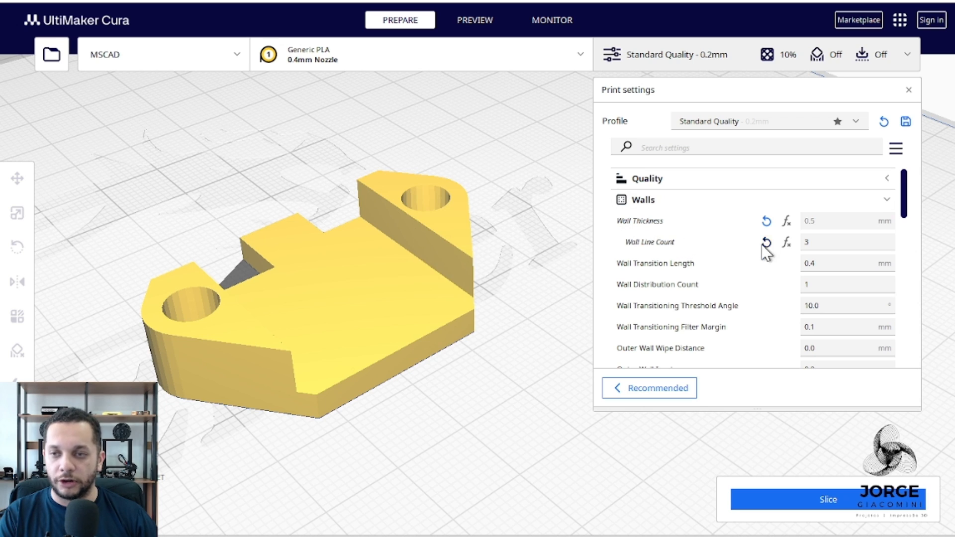
Restore the calculated values of Wall Thickness and Wall Line Count.
click(786, 221)
click(786, 242)
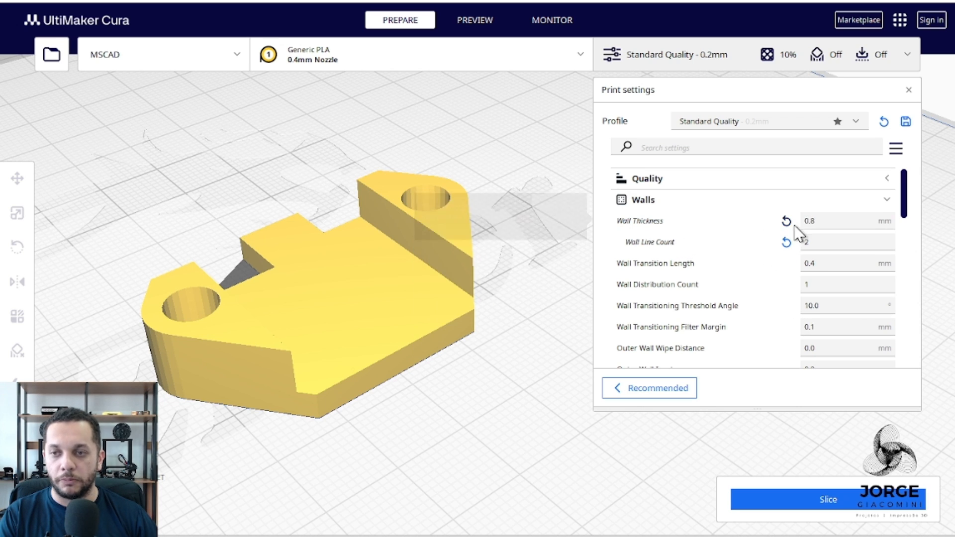
click(824, 221)
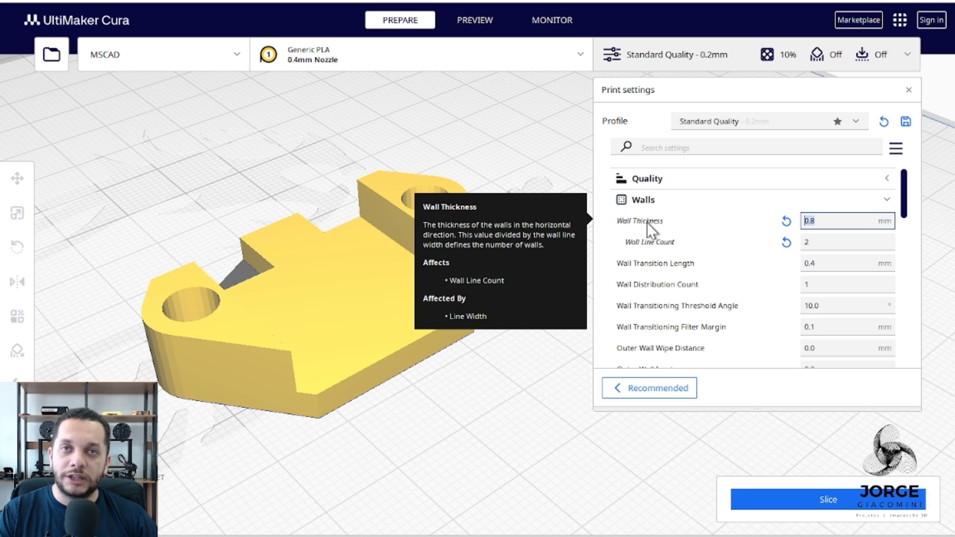
click(864, 223)
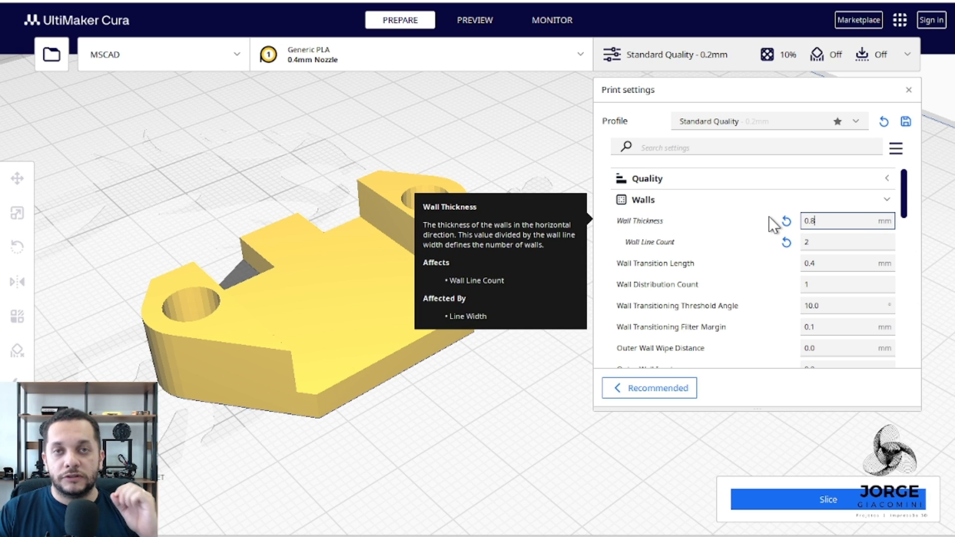
Check the Line Width value in the Quality settings, and collapse that category again.
click(765, 180)
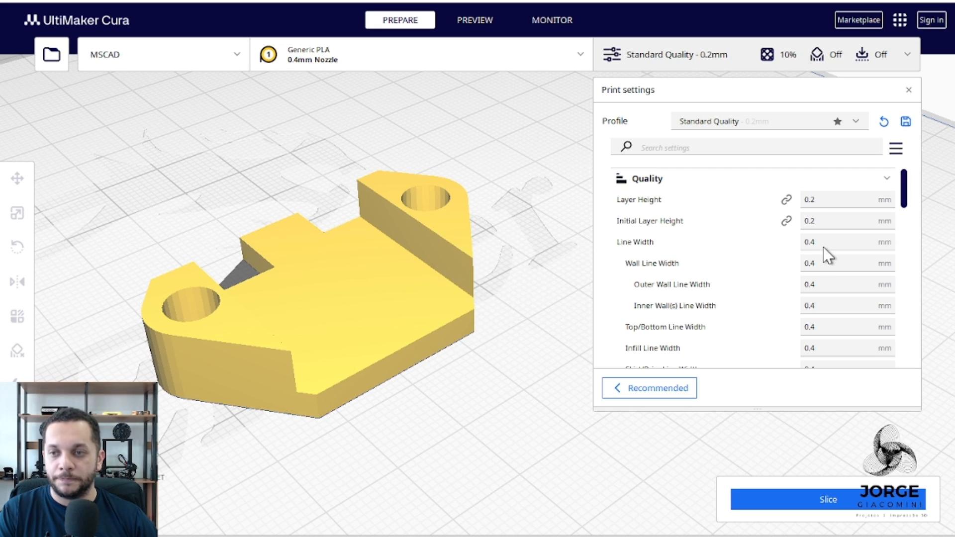
drag(825, 242, 802, 241)
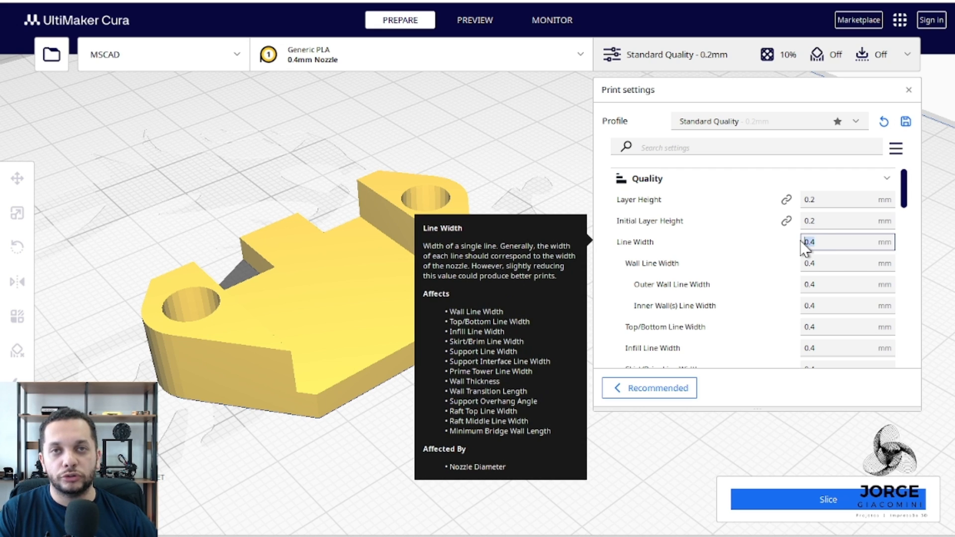
click(706, 181)
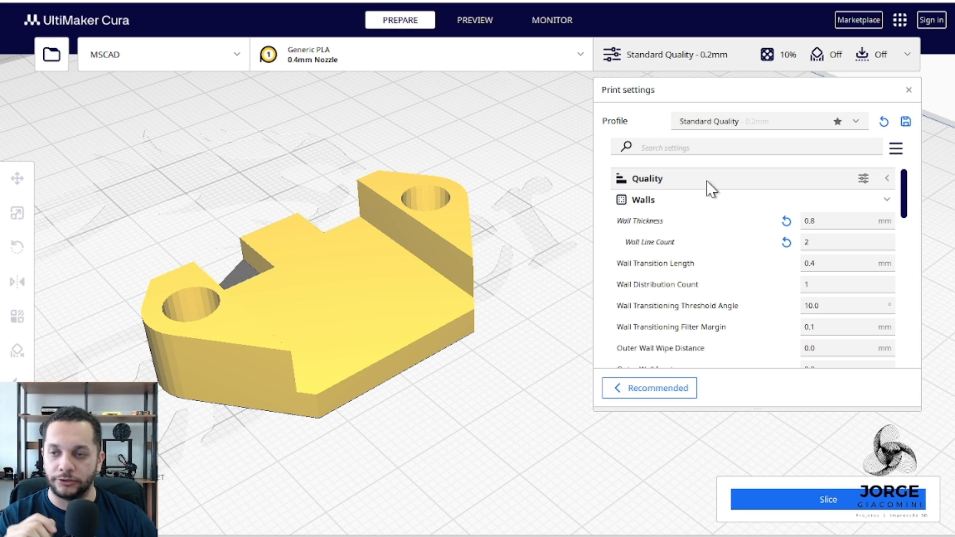
Set the Wall Thickness to 0.4 mm.
click(809, 221)
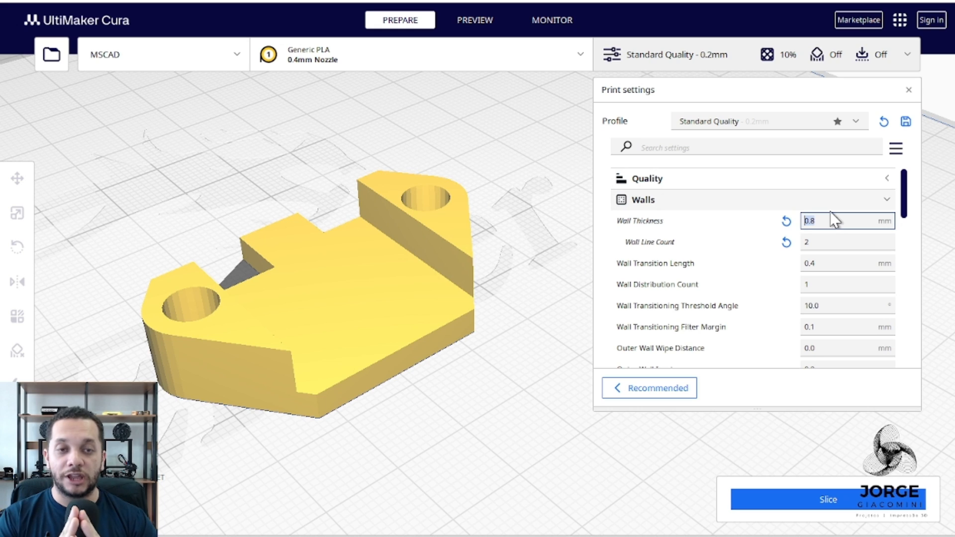
mouse_move(716, 250)
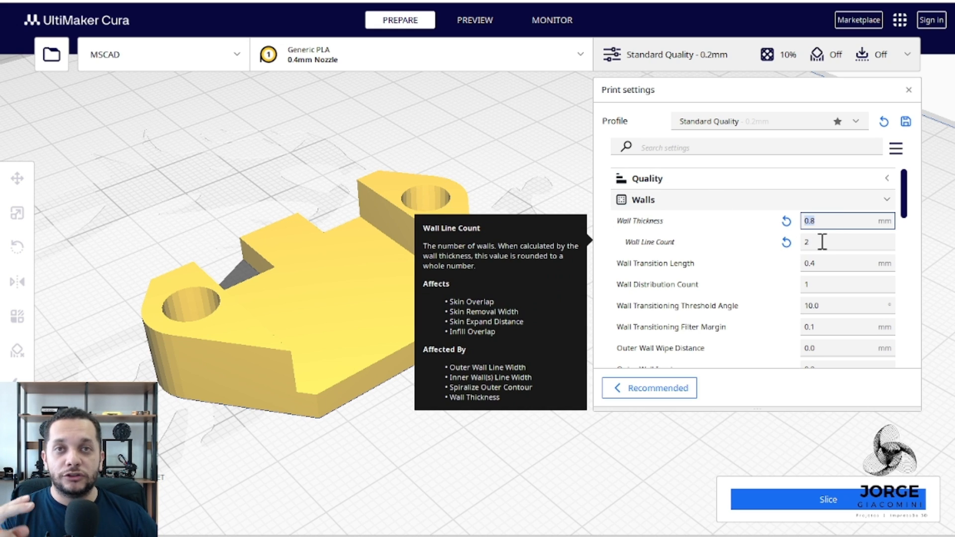
mouse_move(818, 221)
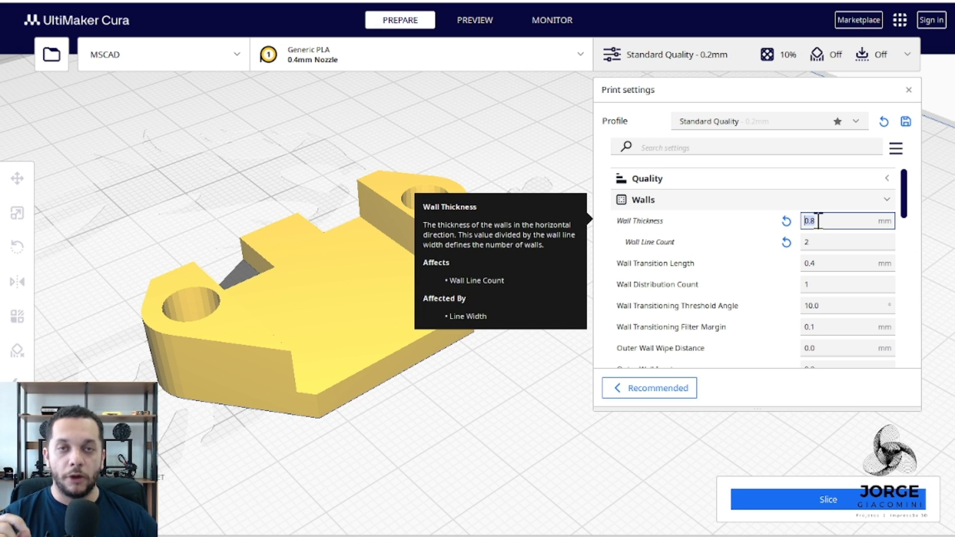
text(0,44)
key(BackSpace)
key(BackSpace)
key(BackSpace)
text(.4)
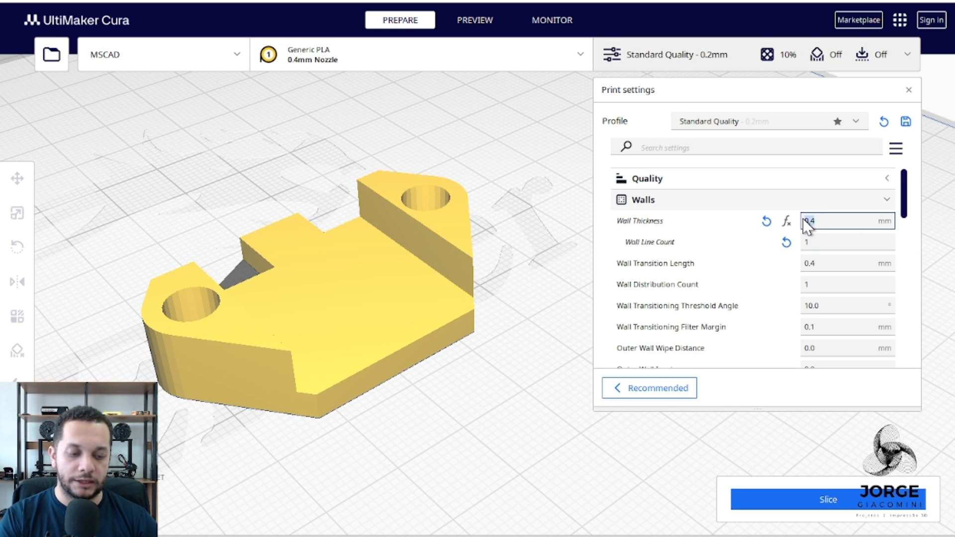
Try a Wall Thickness of 0.5 mm and set it back to 0.4 mm.
key(BackSpace)
key(BackSpace)
text(.5)
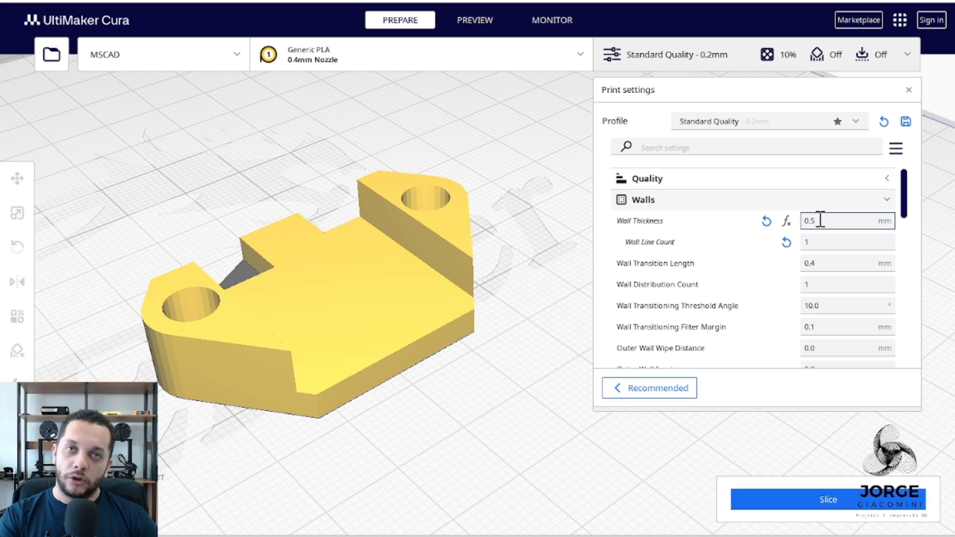
key(BackSpace)
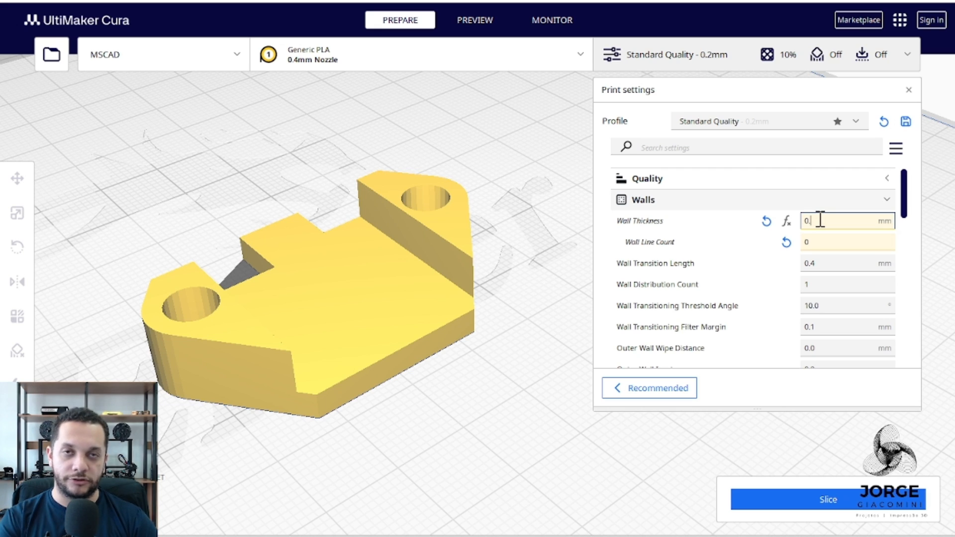
text(4)
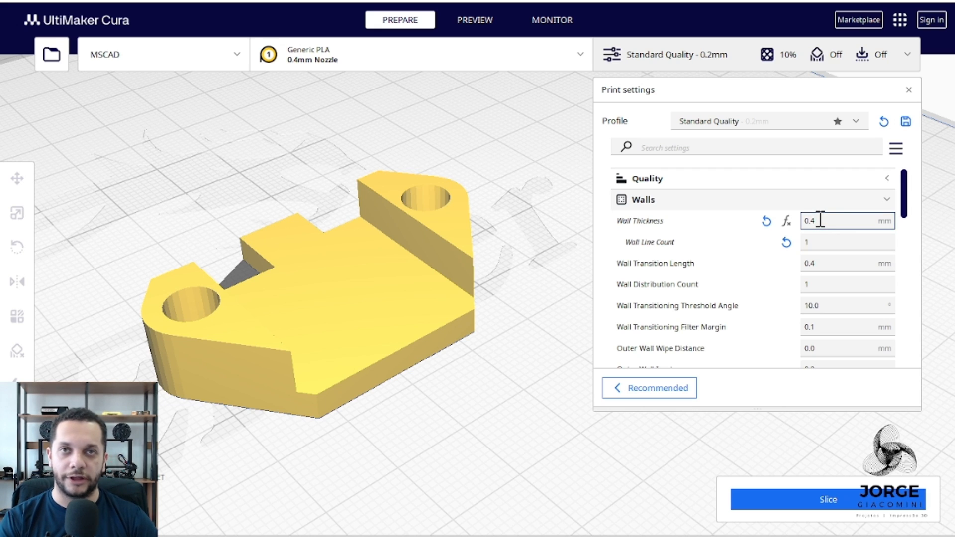
Try a Wall Thickness of 0.6 mm and change it to 0.8 mm.
key(BackSpace)
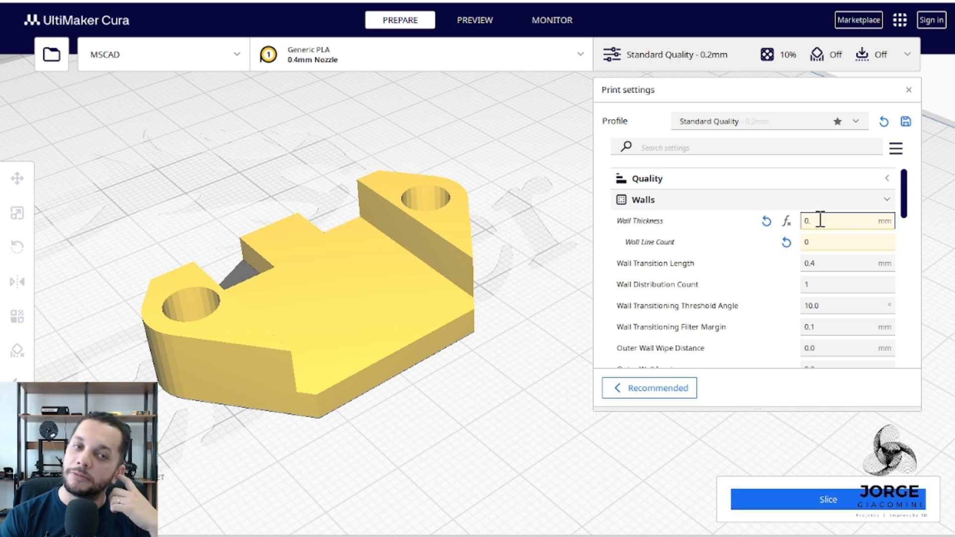
text(6)
key(BackSpace)
text(8)
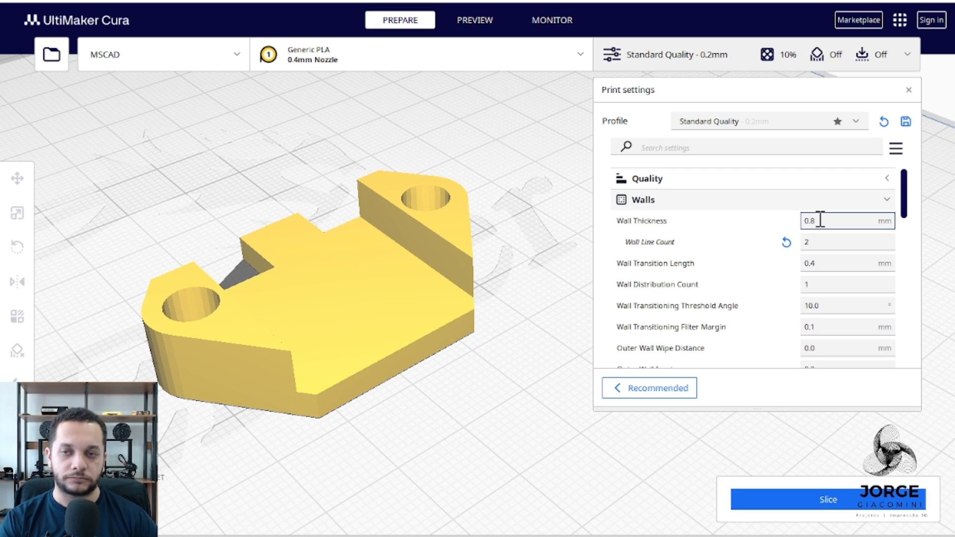
Set the Wall Thickness to 1.2 mm.
key(BackSpace)
key(BackSpace)
key(BackSpace)
text(1.2)
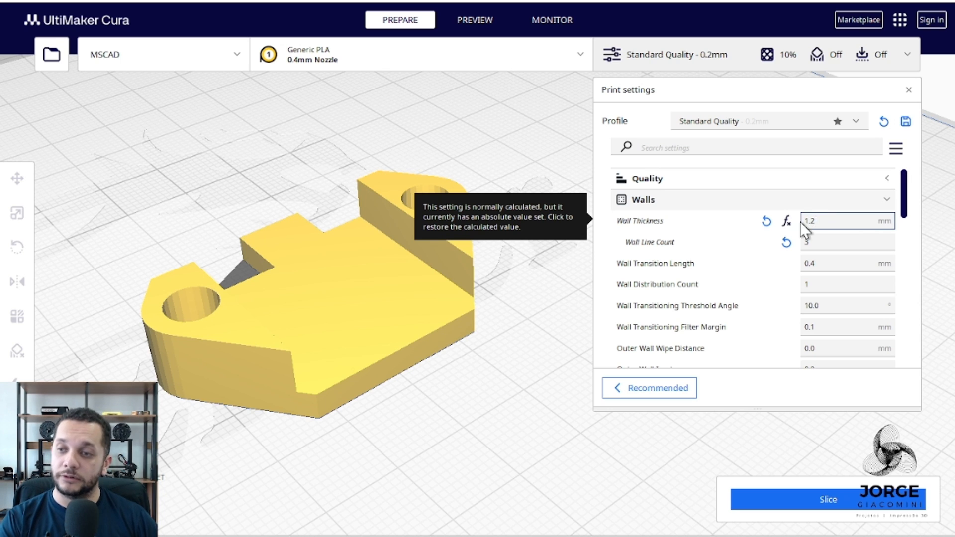
Try a Wall Line Count of 2 and change it to 4.
click(826, 243)
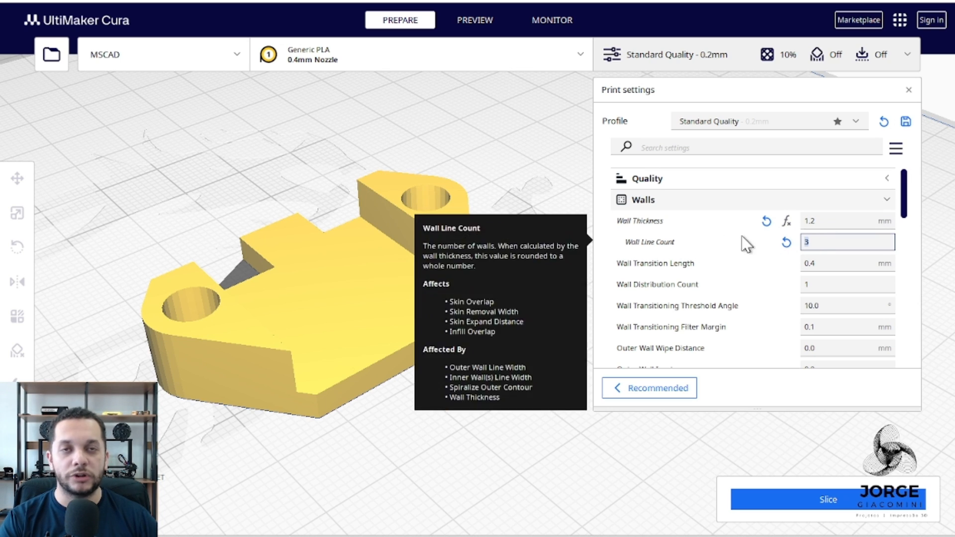
text(2)
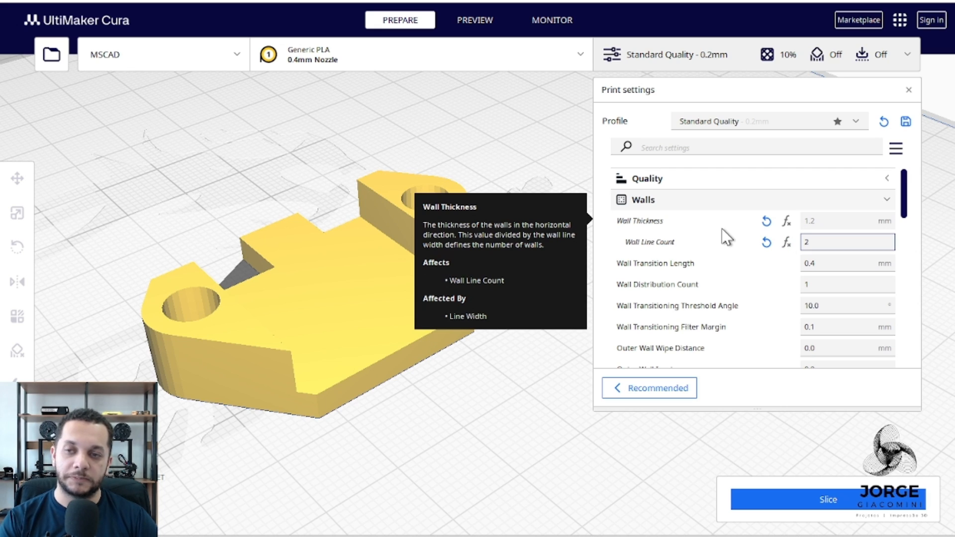
key(BackSpace)
text(4)
click(822, 242)
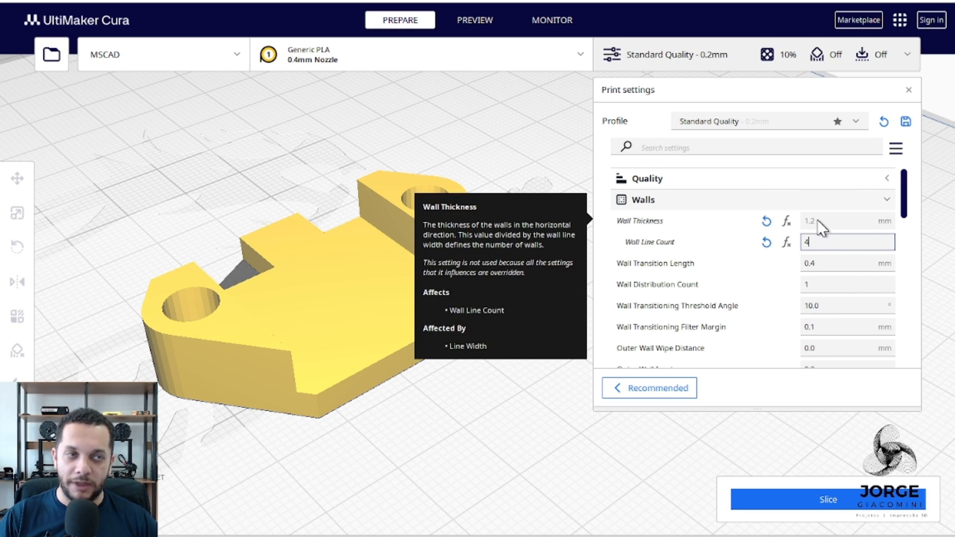
Compare the Wall Thickness and Wall Line Count fields to check which of them controls the walls.
double_click(807, 242)
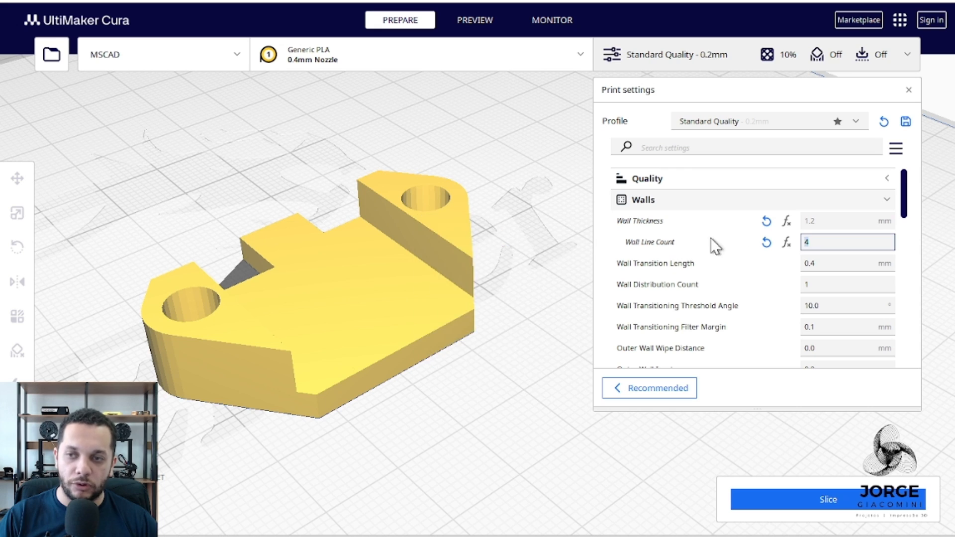
click(812, 220)
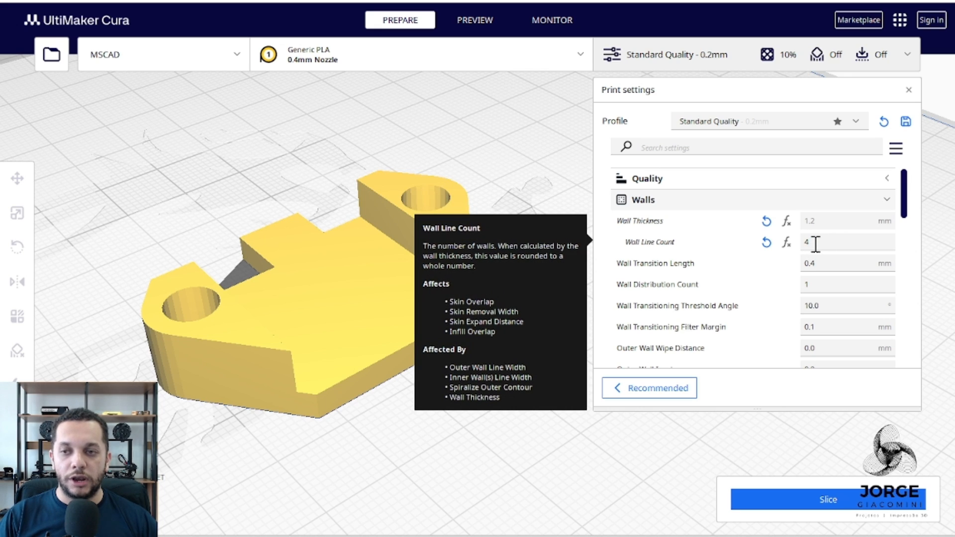
click(814, 242)
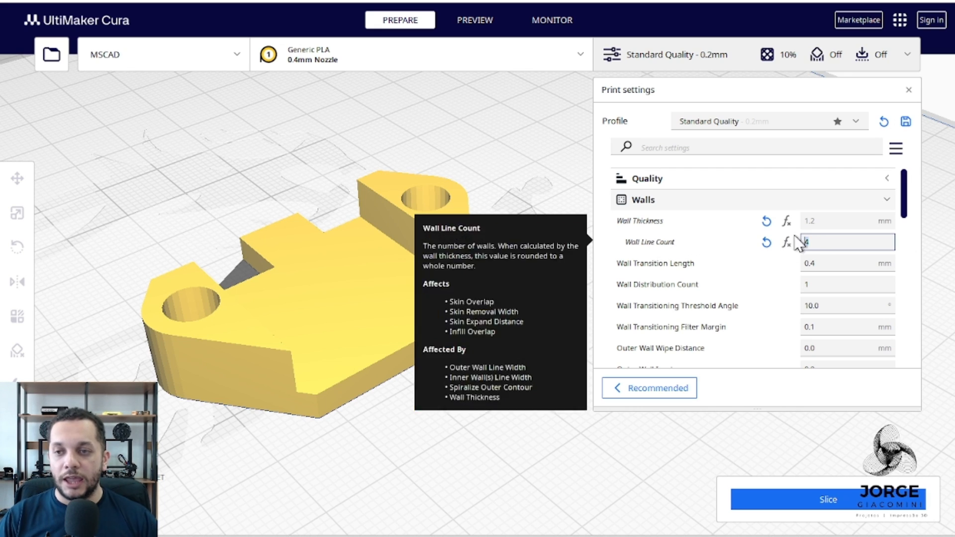
click(826, 218)
mouse_move(810, 221)
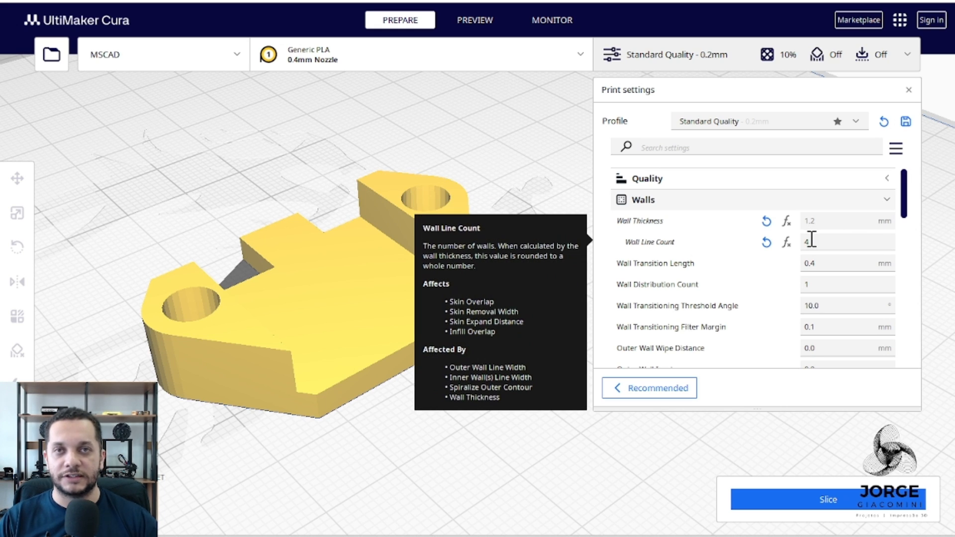
click(811, 239)
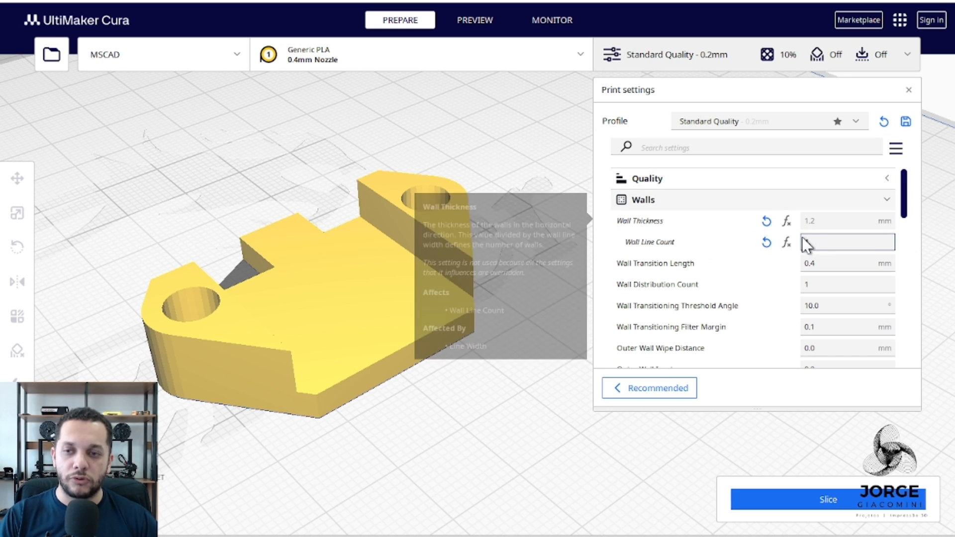
mouse_move(800, 219)
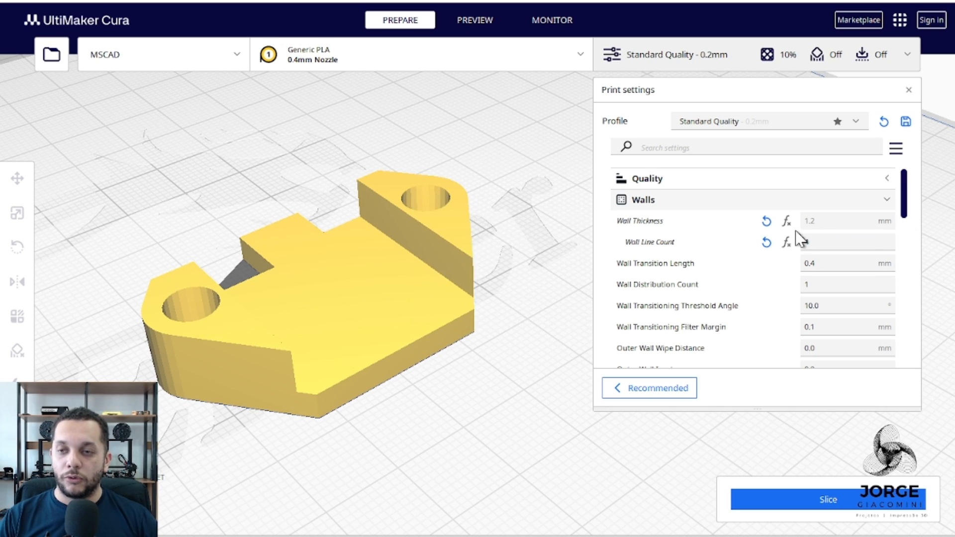
Restore the calculated values of Wall Thickness and Wall Line Count, and set the Wall Thickness to 0.5 mm.
click(787, 242)
double_click(806, 221)
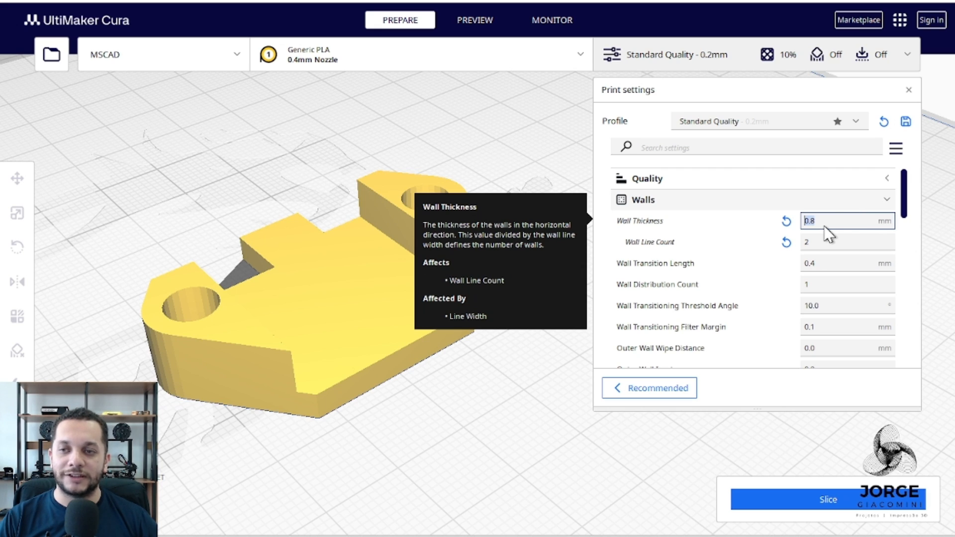
click(819, 223)
drag(820, 223, 807, 221)
click(814, 222)
key(BackSpace)
text(5)
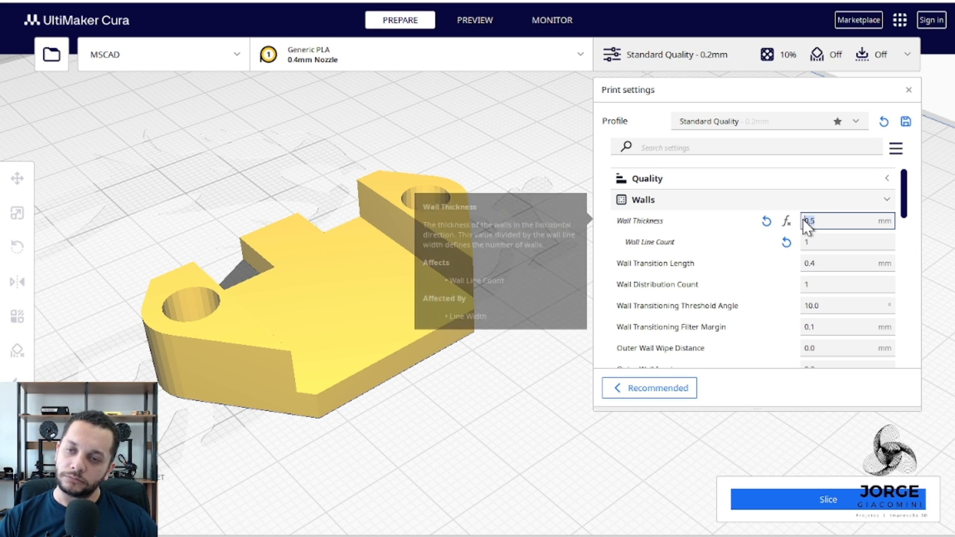
Set the Wall Thickness to 0.4 mm and override the Wall Line Count with 4.
drag(804, 222, 818, 222)
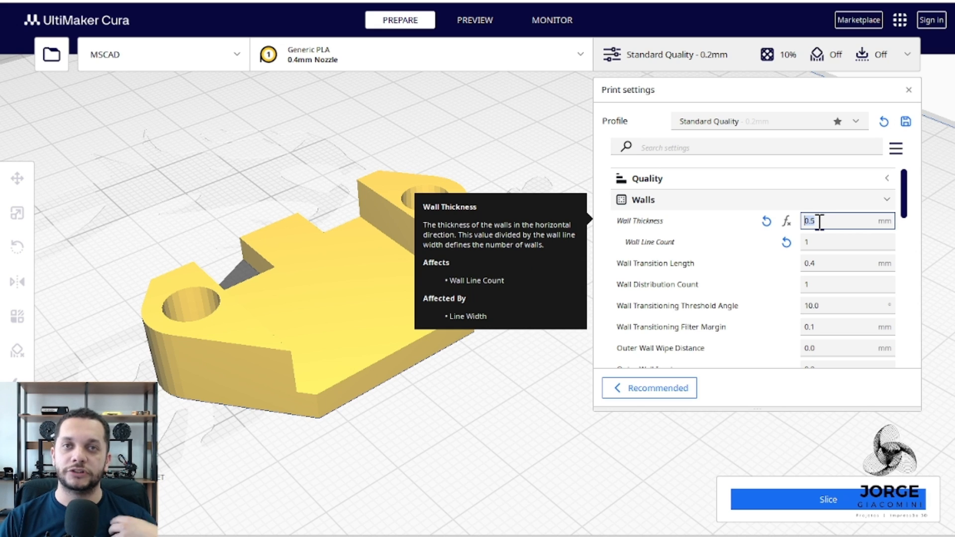
click(819, 223)
key(BackSpace)
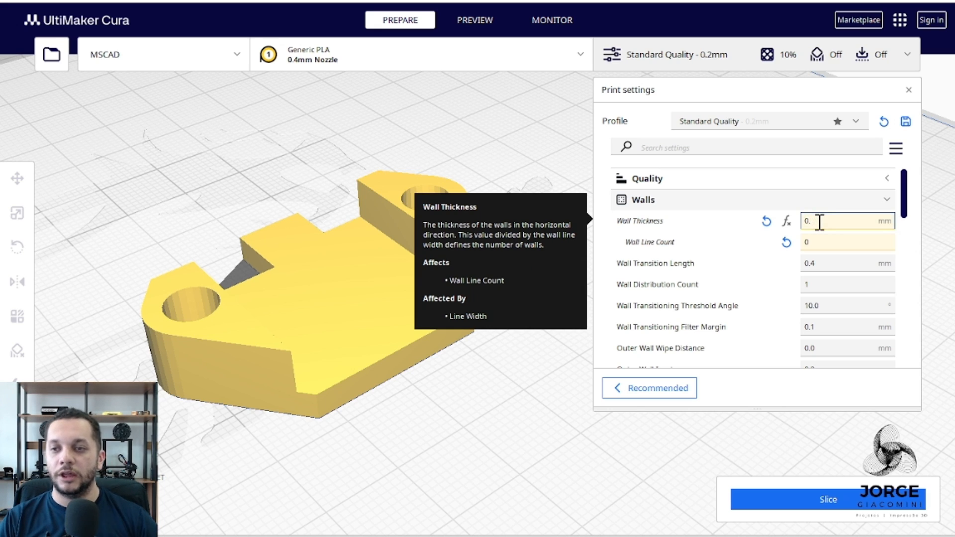
text(4)
key(Tab)
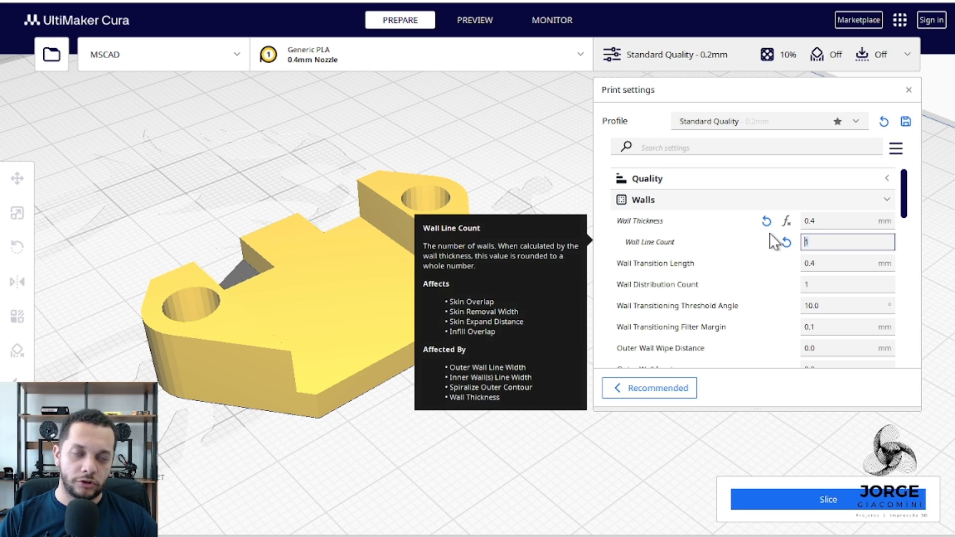
text(4)
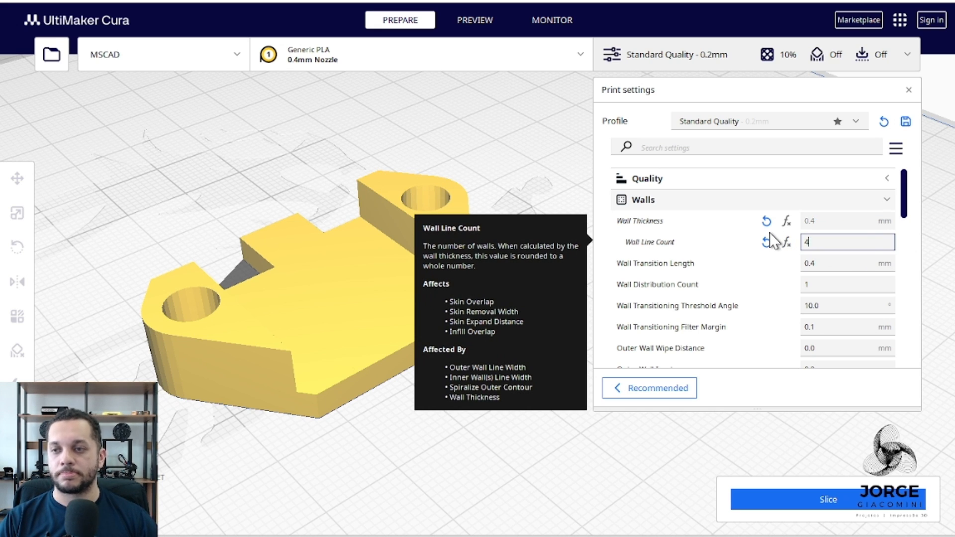
Review the descriptions of the wall transition, Optimize Wall Printing Order and Wall Ordering settings.
scroll(769, 232, down, 1)
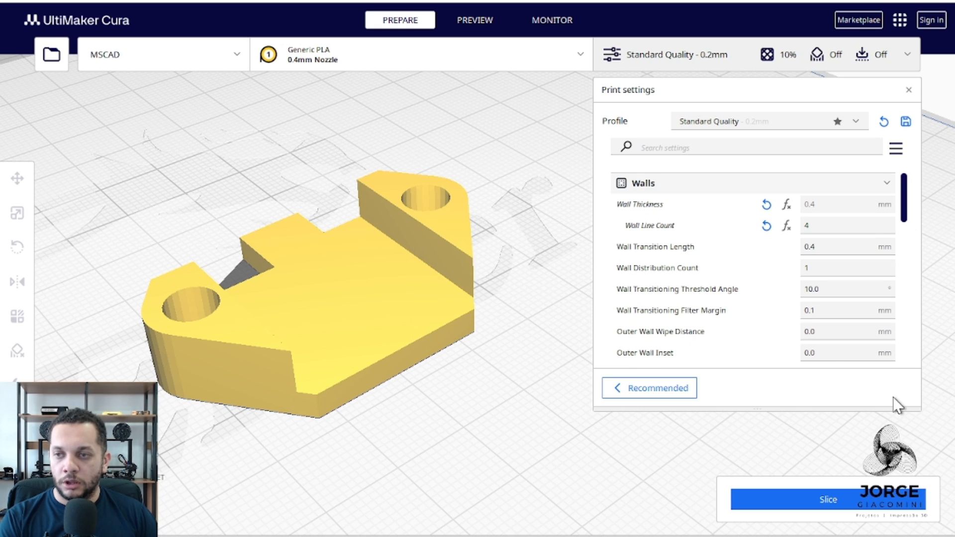
scroll(639, 246, down, 2)
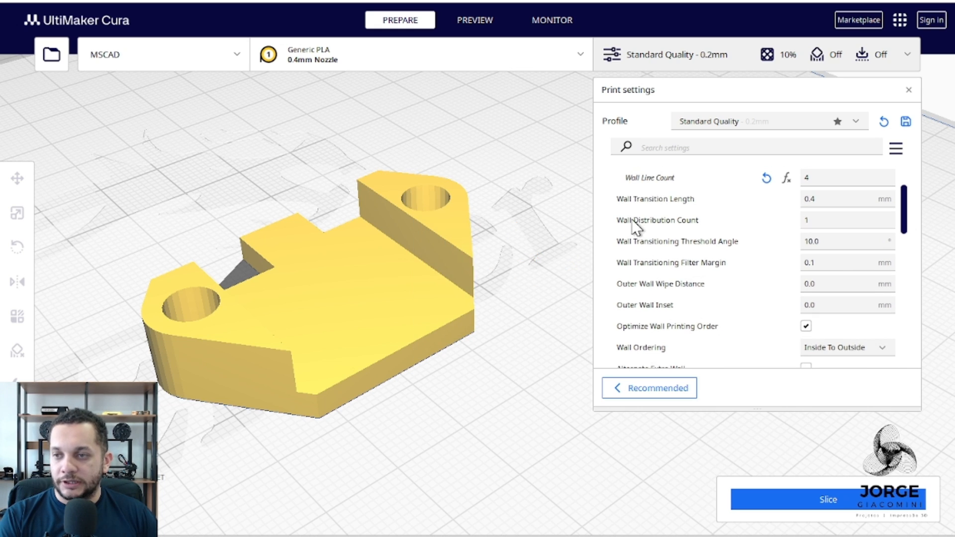
mouse_move(635, 200)
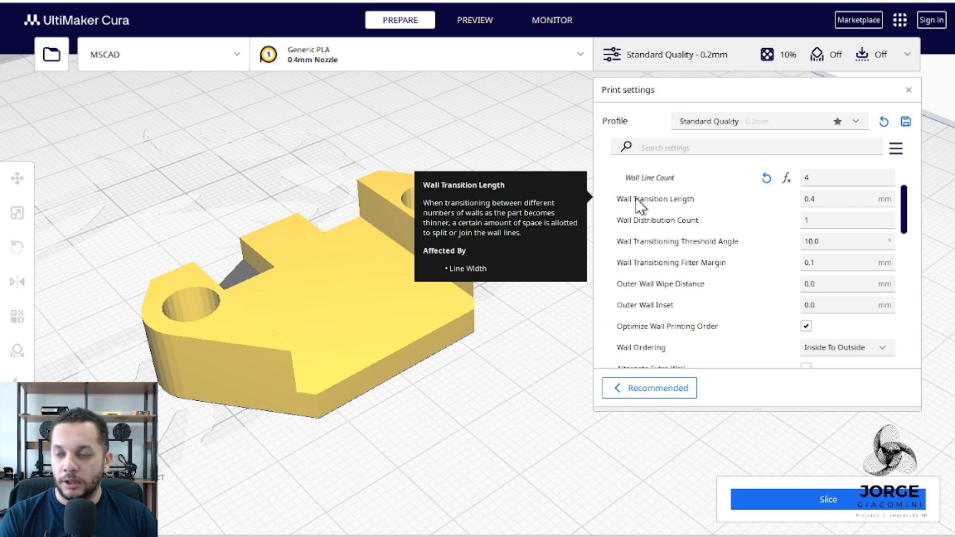
mouse_move(661, 240)
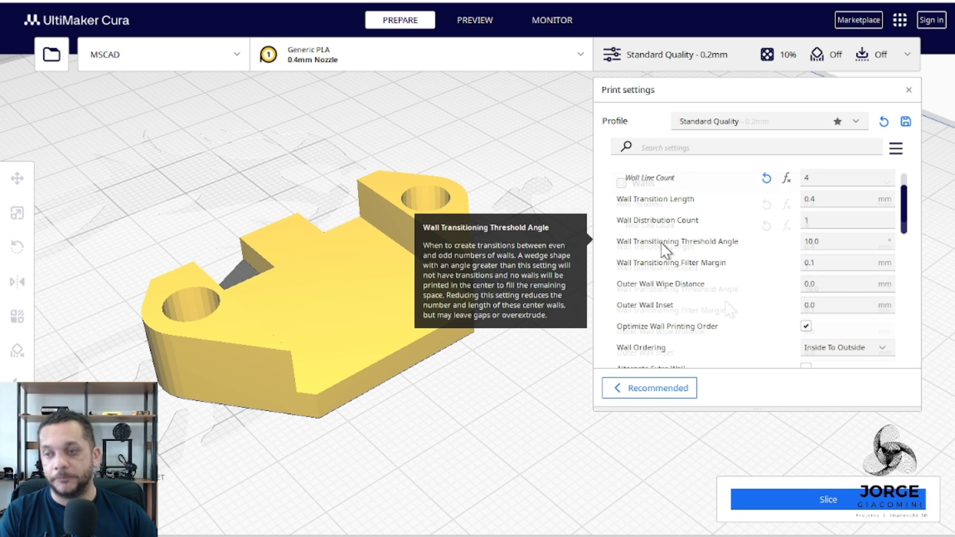
scroll(722, 303, down, 2)
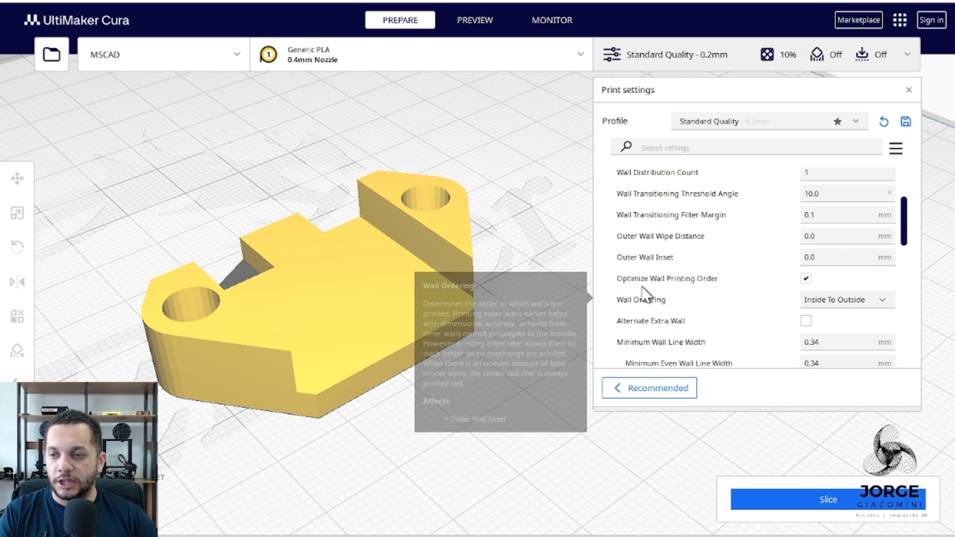
scroll(641, 296, down, 2)
mouse_move(682, 240)
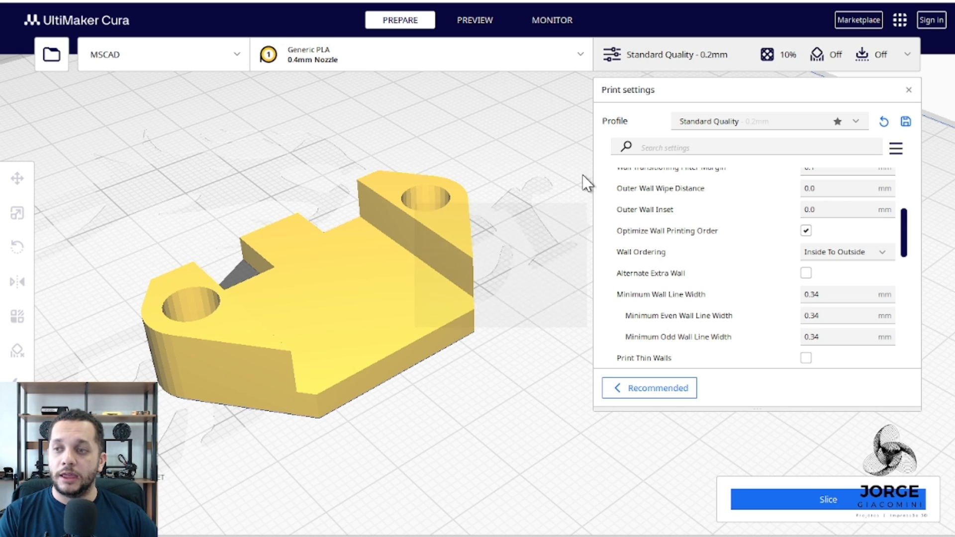
mouse_move(619, 239)
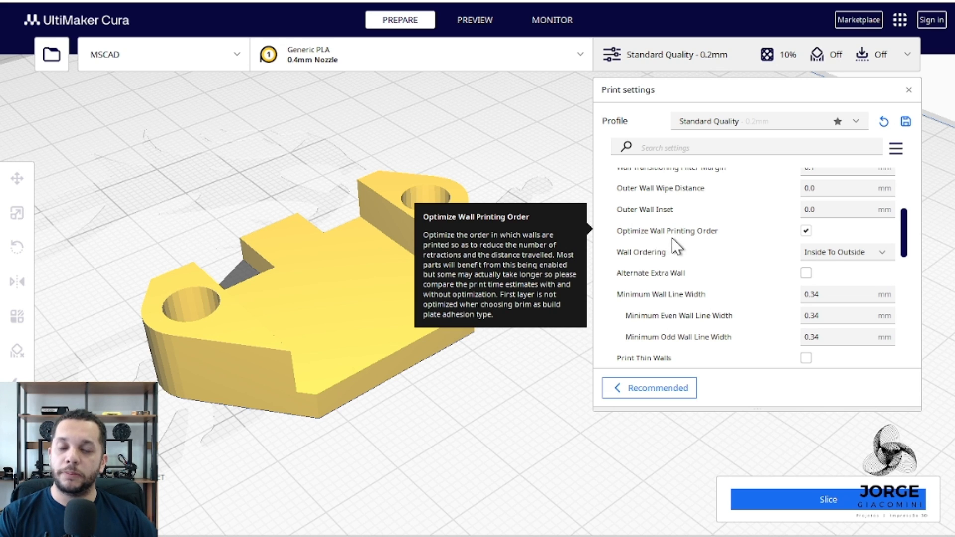
mouse_move(709, 256)
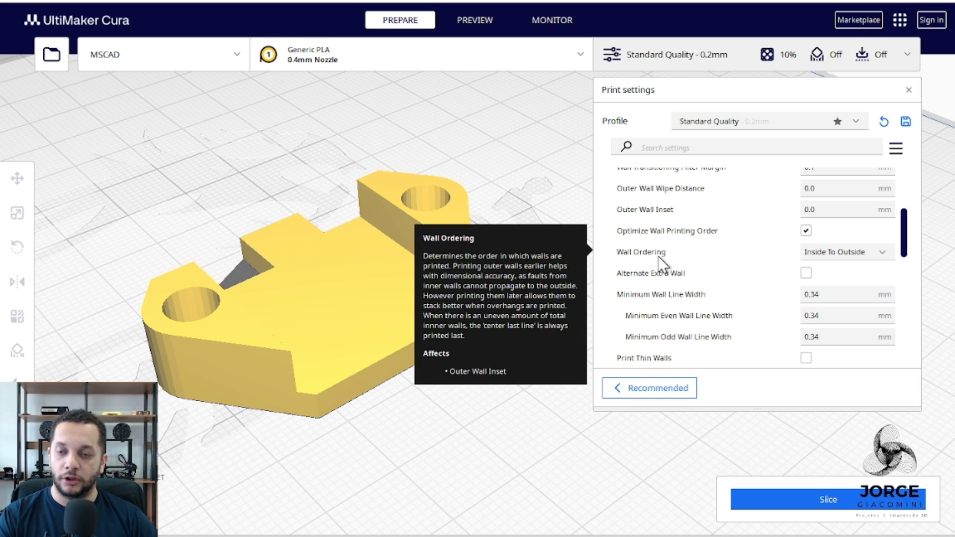
Keep Wall Ordering at Inside To Outside, slice the model and preview the wall printing sequence on layer 31.
click(828, 255)
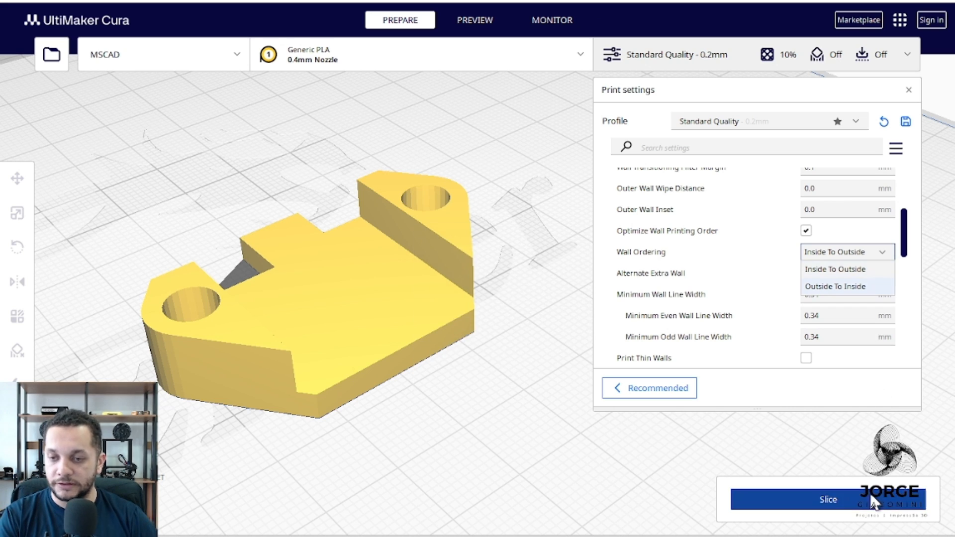
click(825, 264)
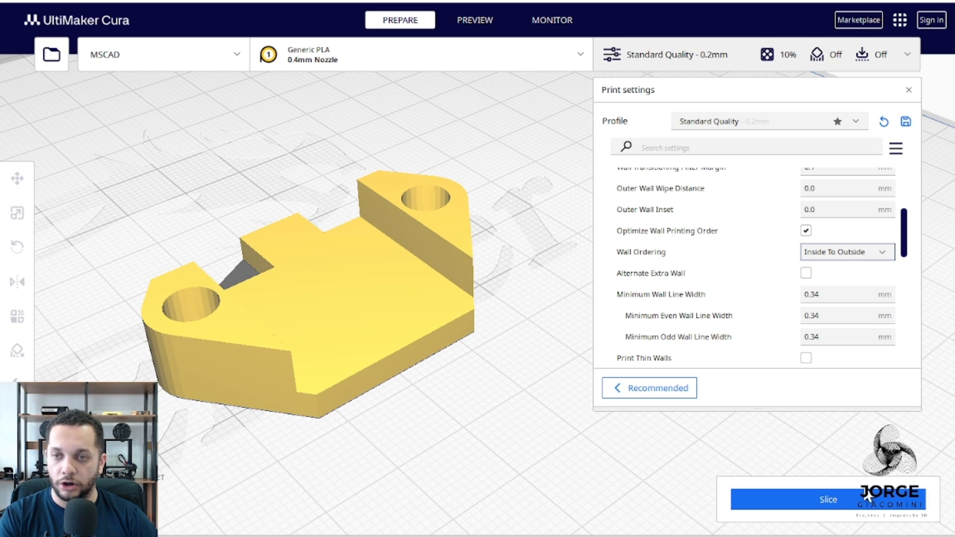
click(820, 507)
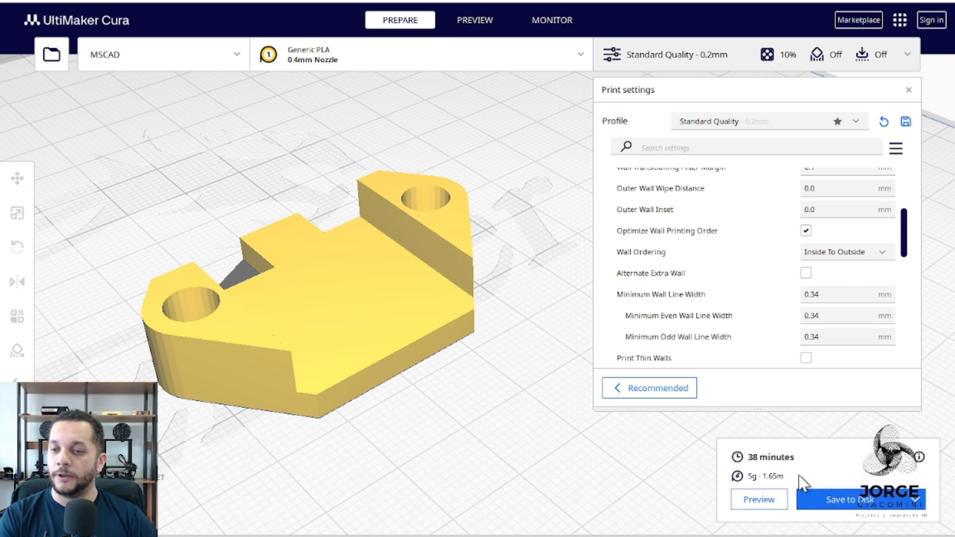
click(763, 499)
drag(940, 115, 948, 231)
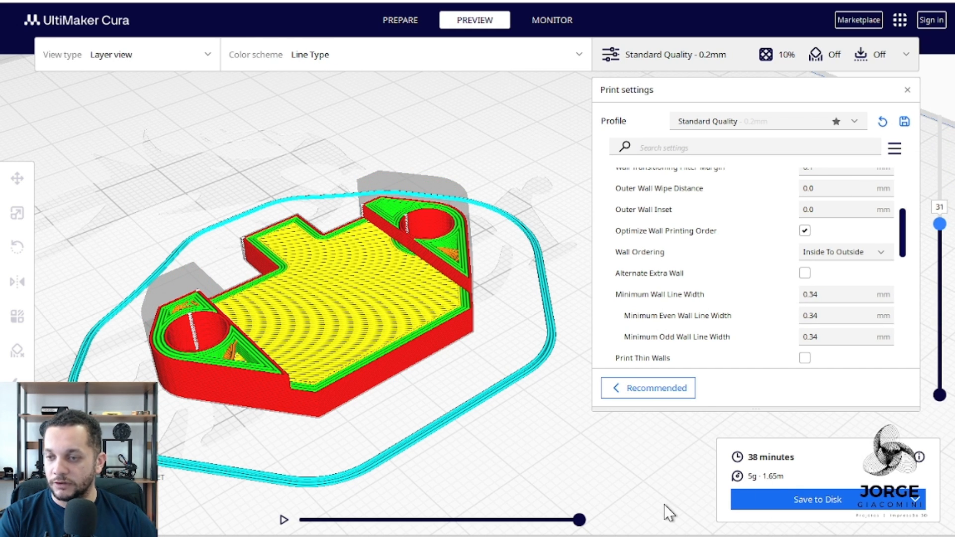
mouse_move(580, 520)
mouse_down()
mouse_move(378, 518)
mouse_move(300, 486)
mouse_move(395, 497)
mouse_move(452, 519)
mouse_move(579, 520)
mouse_up()
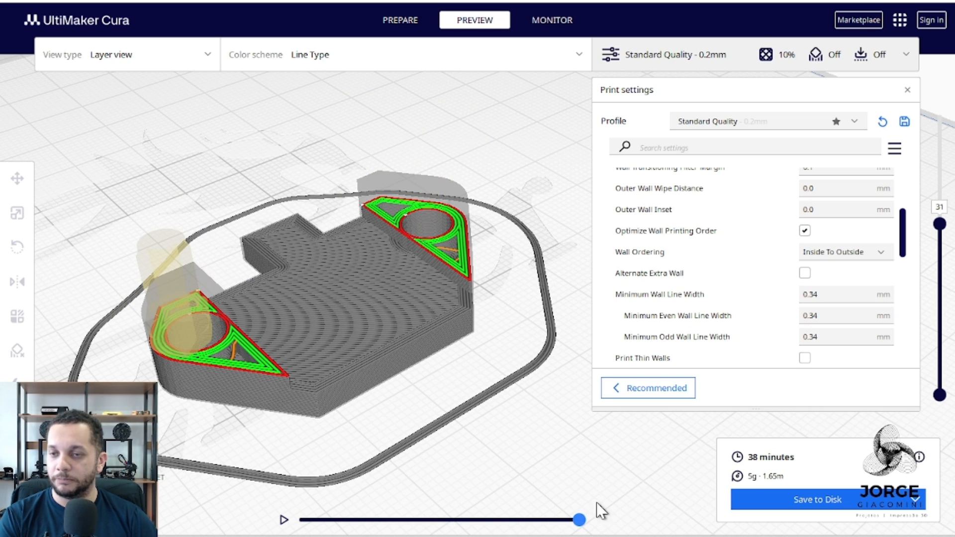
Try Wall Ordering at Outside To Inside, reslice and step through the wall printing sequence on layer 31.
click(873, 253)
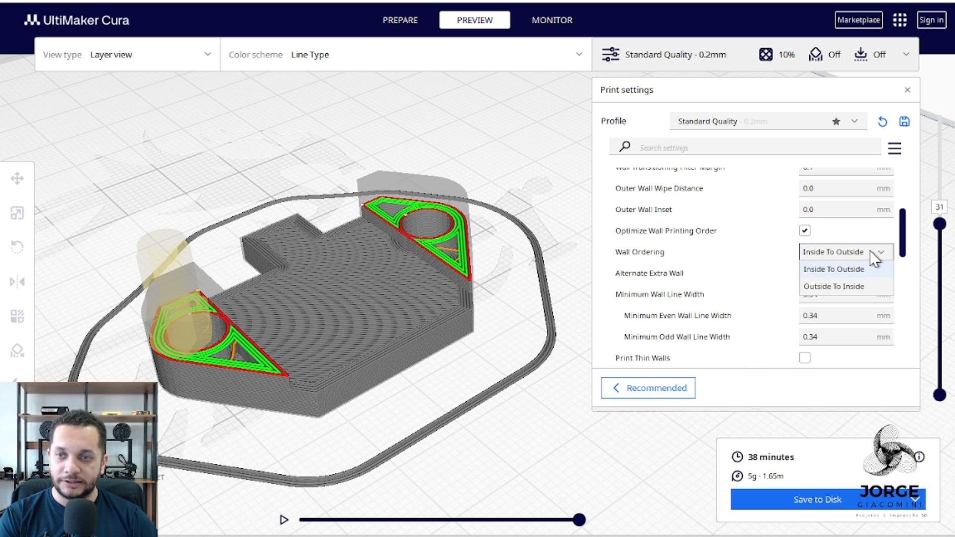
click(858, 291)
click(852, 503)
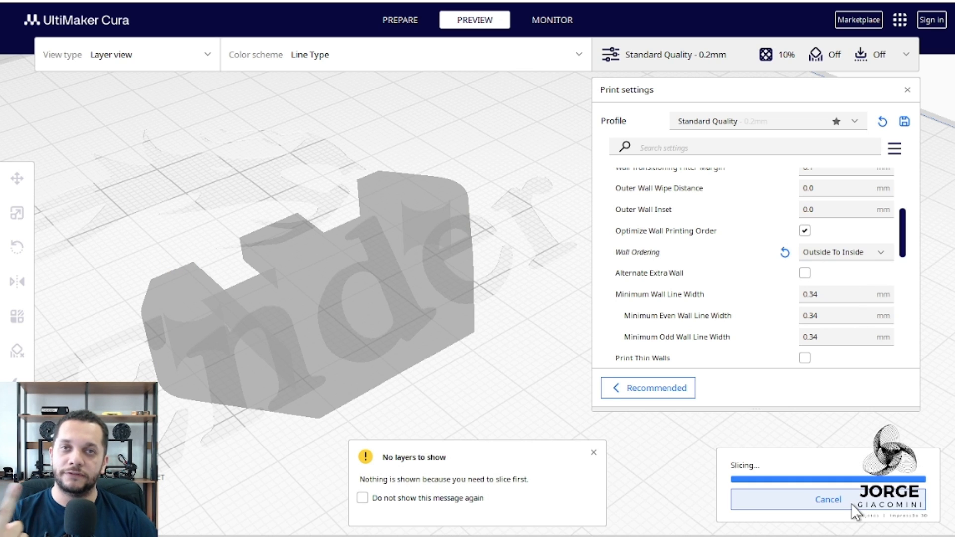
mouse_move(580, 518)
mouse_down()
mouse_move(417, 492)
mouse_move(425, 492)
mouse_move(301, 486)
mouse_move(322, 482)
mouse_move(393, 500)
mouse_move(590, 499)
mouse_up()
mouse_move(893, 324)
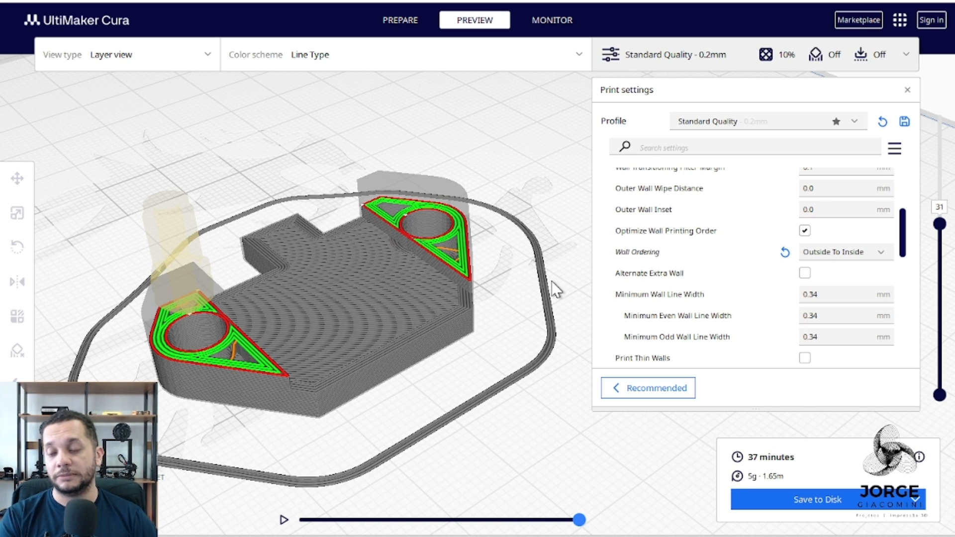
Return Wall Ordering to Inside To Outside, reslice and step back through the toolpath on layer 31.
click(850, 251)
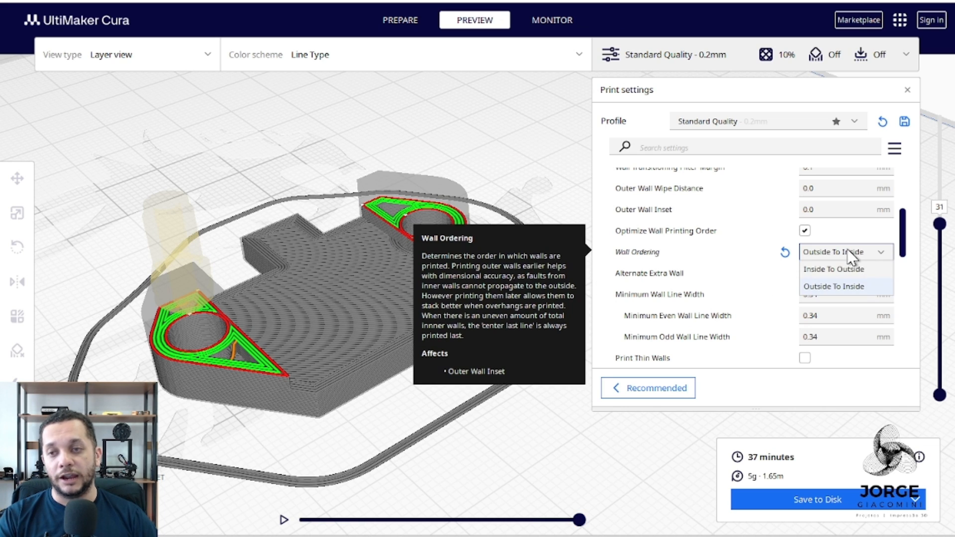
click(845, 270)
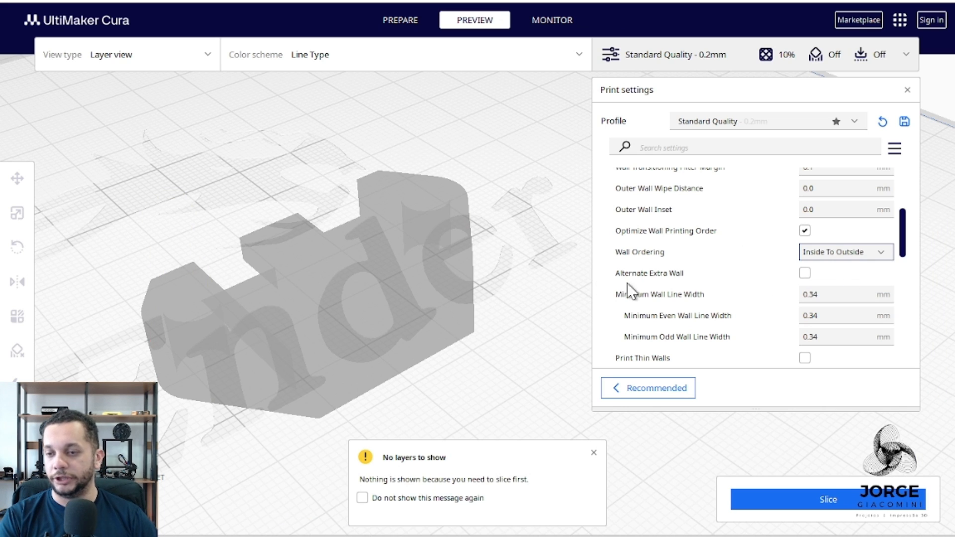
click(828, 499)
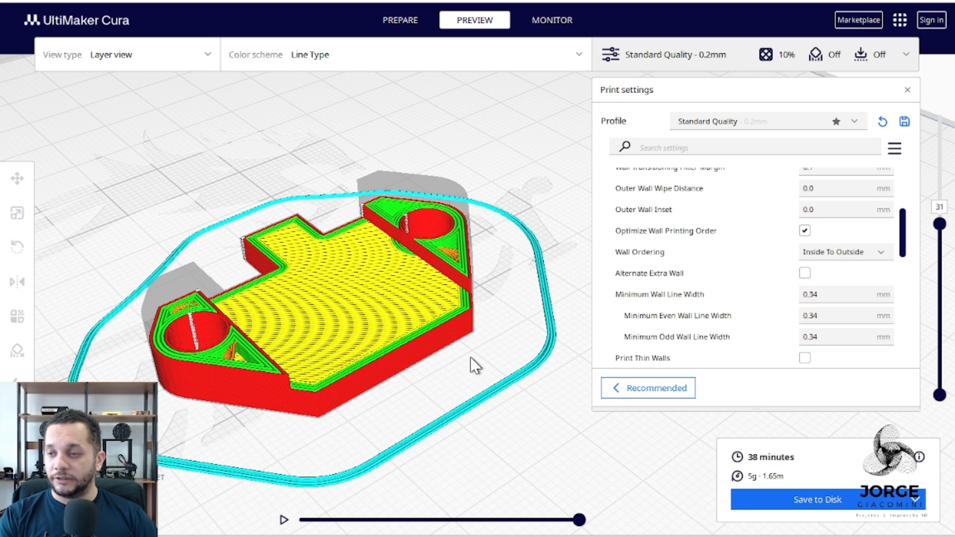
drag(579, 520, 443, 521)
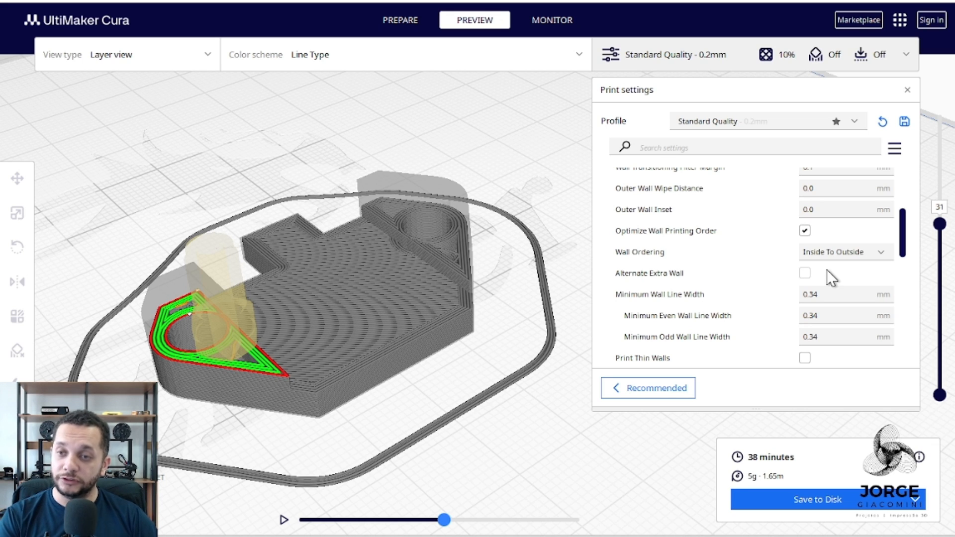
Review the descriptions of Outer Wall Inset, Alternate Extra Wall, Wall Ordering and Horizontal Expansion.
mouse_move(708, 227)
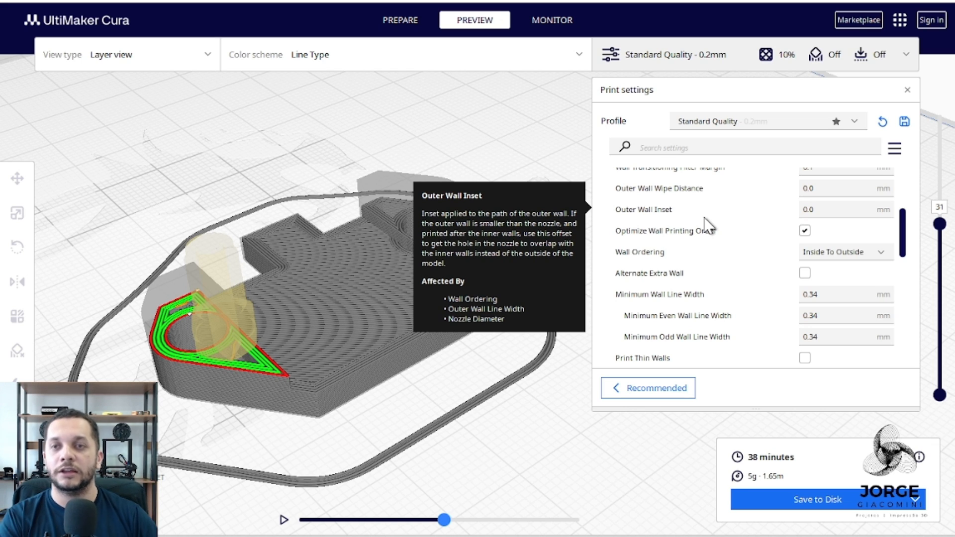
mouse_move(784, 279)
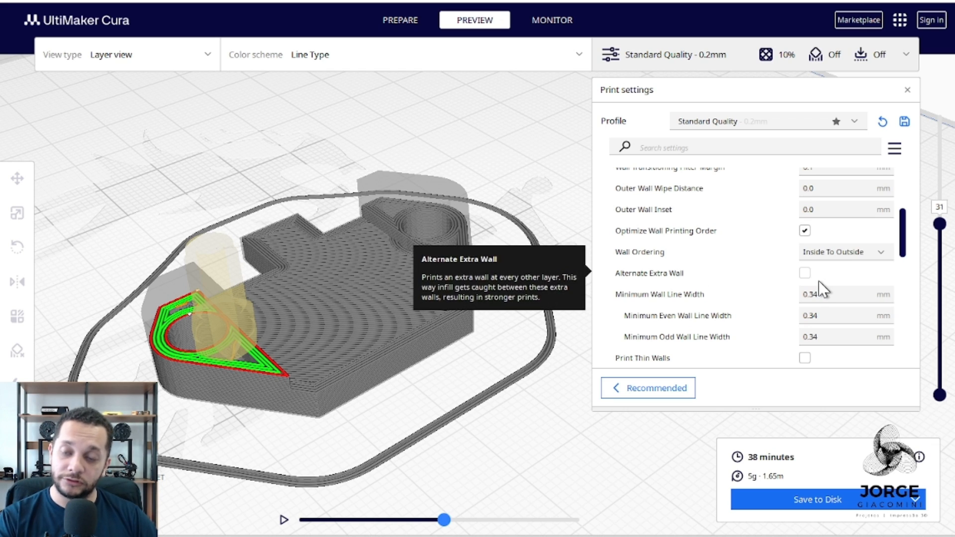
mouse_move(829, 252)
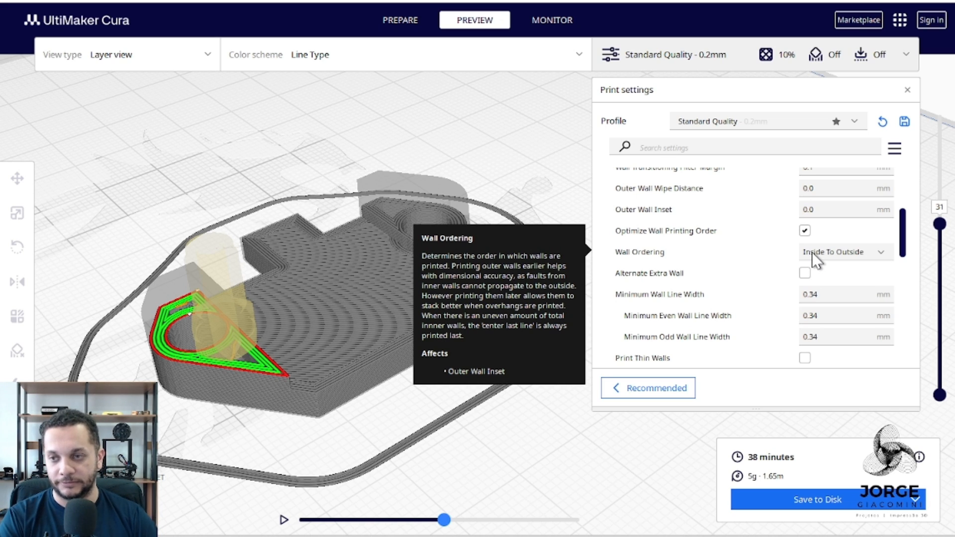
scroll(674, 348, down, 2)
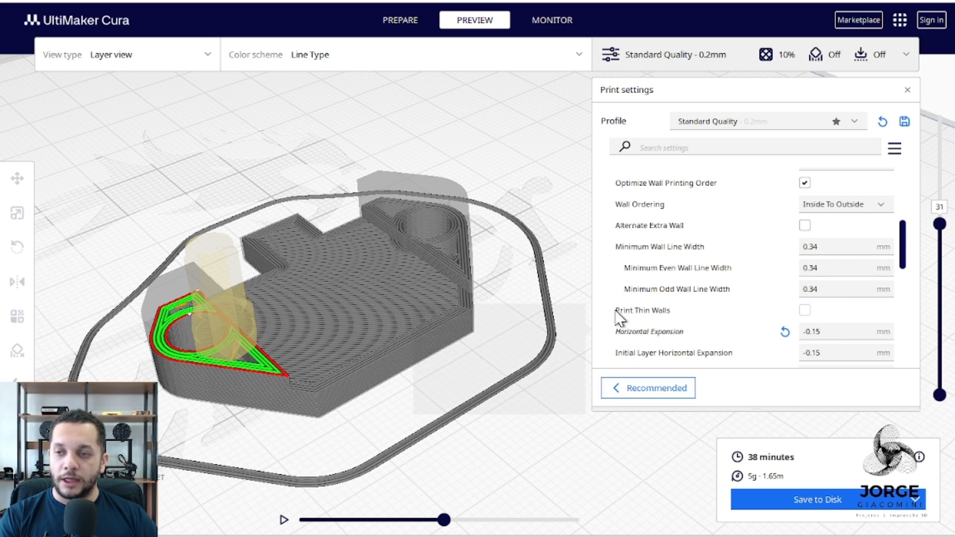
mouse_move(617, 335)
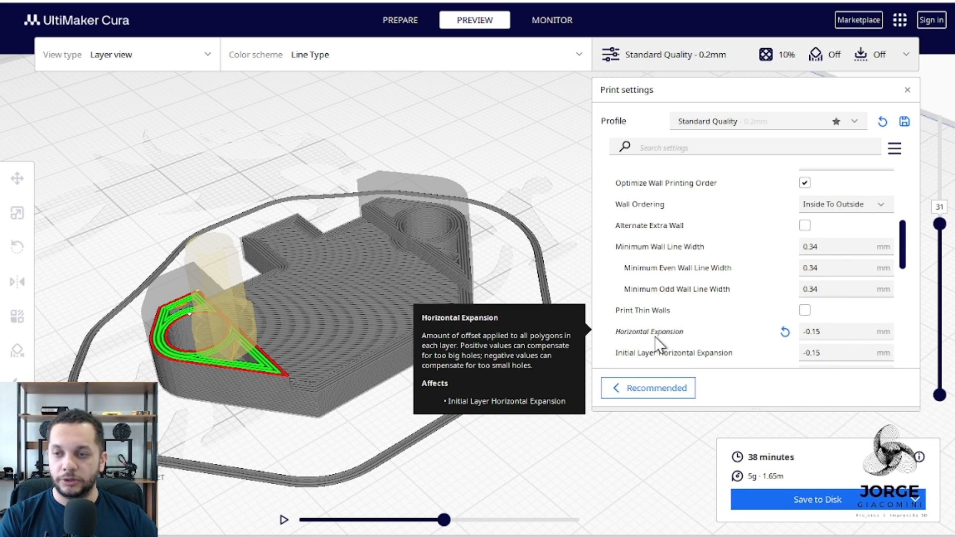
scroll(647, 333, down, 2)
scroll(646, 318, down, 2)
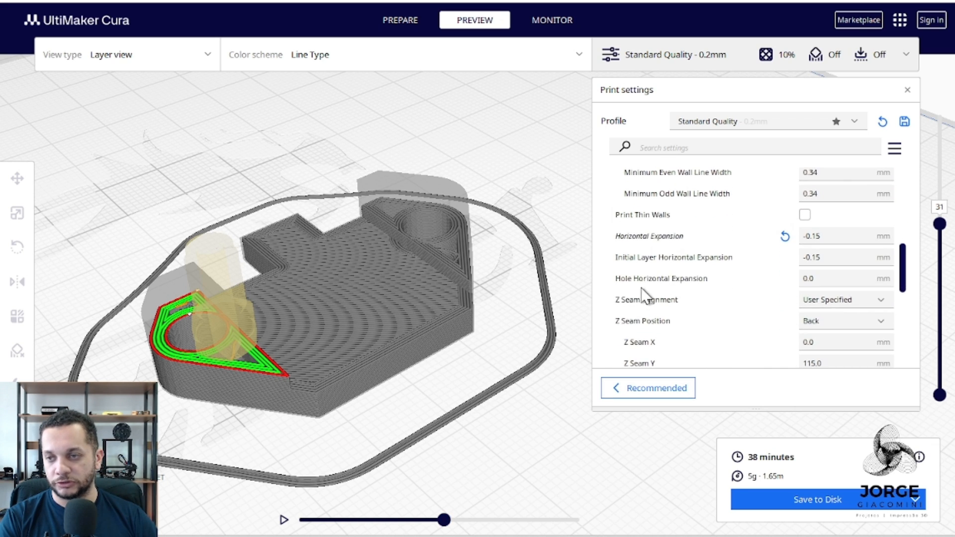
mouse_move(626, 244)
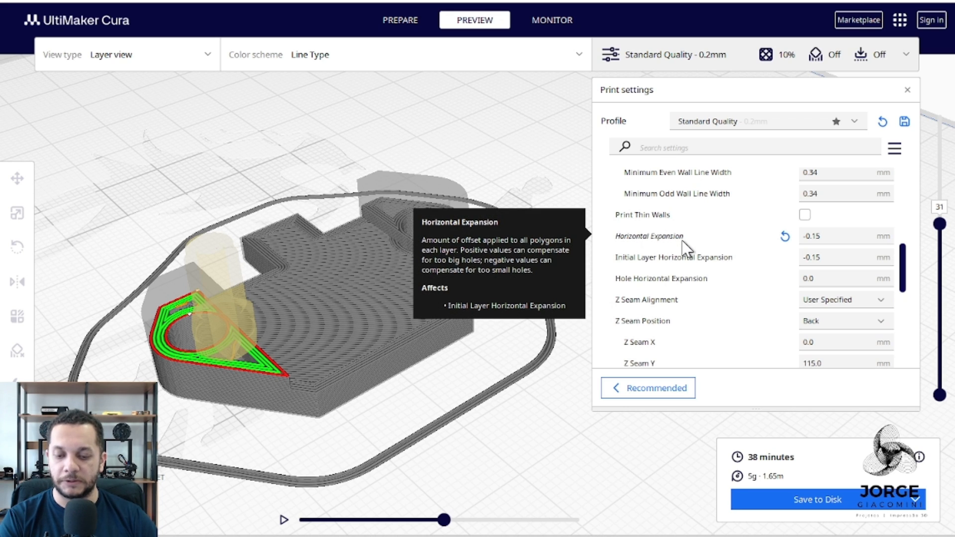
Set the Horizontal Expansion to 0 mm, reslice and inspect the model's outer wall corner up close.
scroll(440, 363, up, 3)
double_click(831, 237)
text(0)
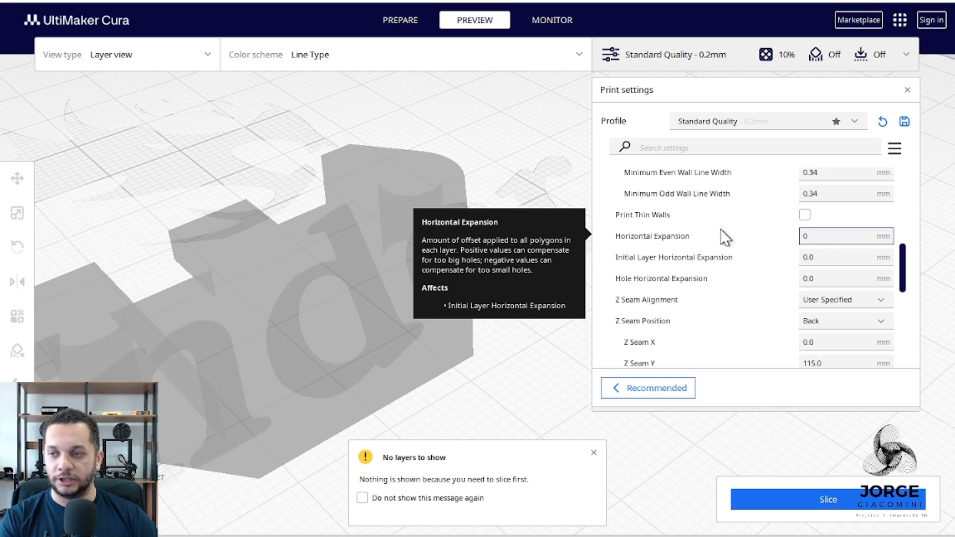
click(811, 502)
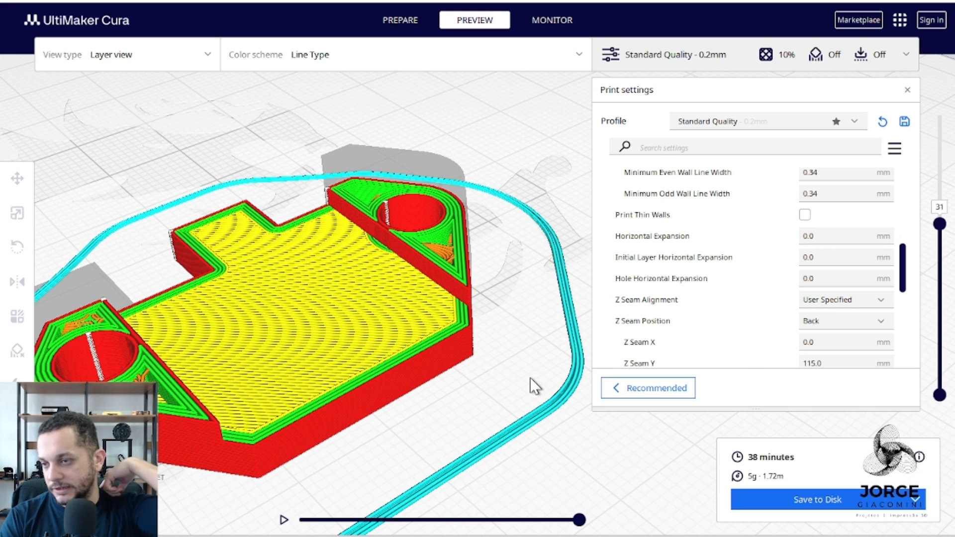
right_drag(530, 377, 465, 425)
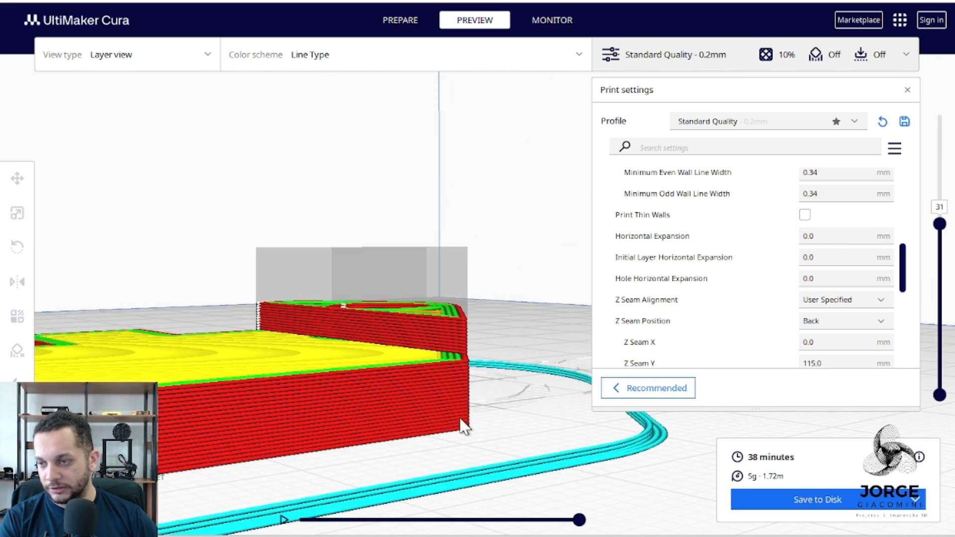
scroll(465, 425, up, 10)
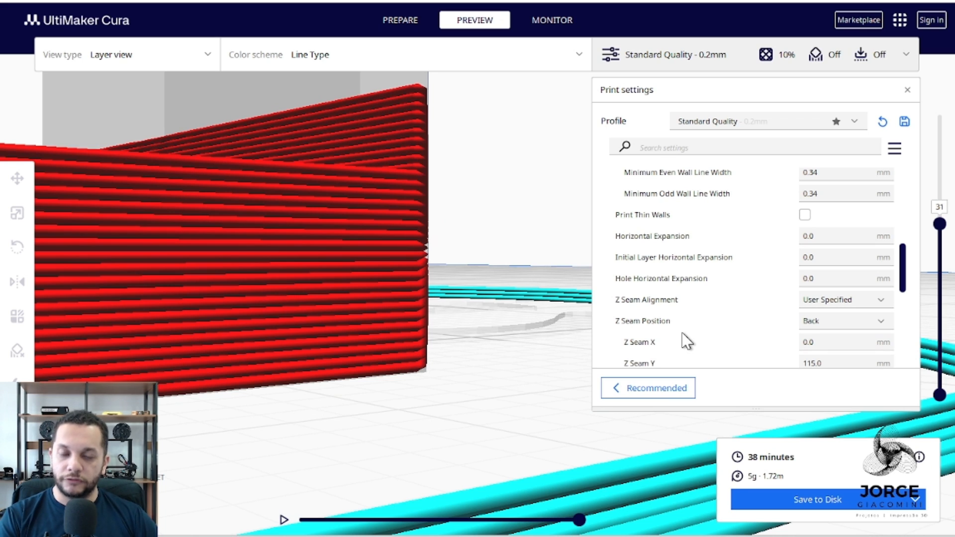
Set the Horizontal Expansion to -0.15 mm, reslice and inspect the model's outer wall corner up close.
mouse_move(682, 333)
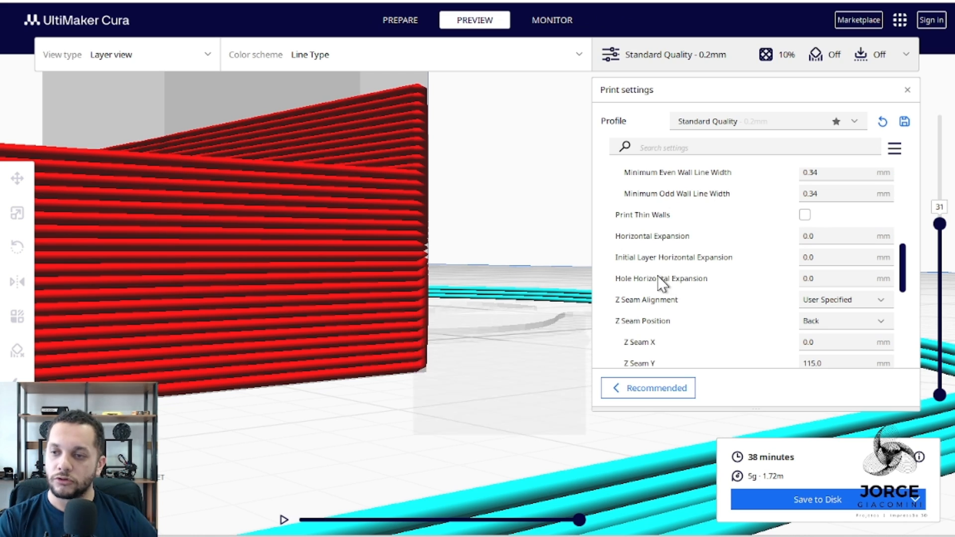
mouse_move(677, 240)
click(829, 237)
text(-0,15)
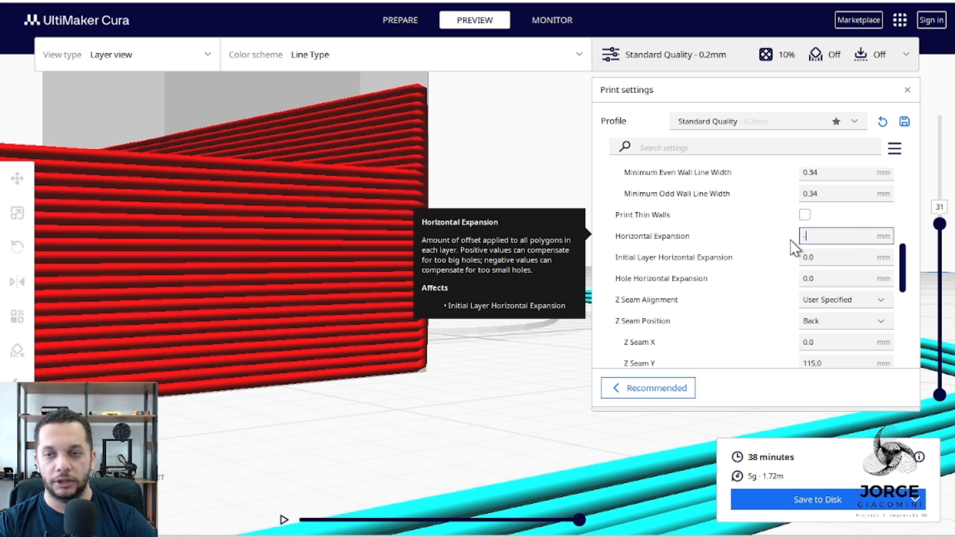
key(BackSpace)
key(BackSpace)
key(BackSpace)
text(.15)
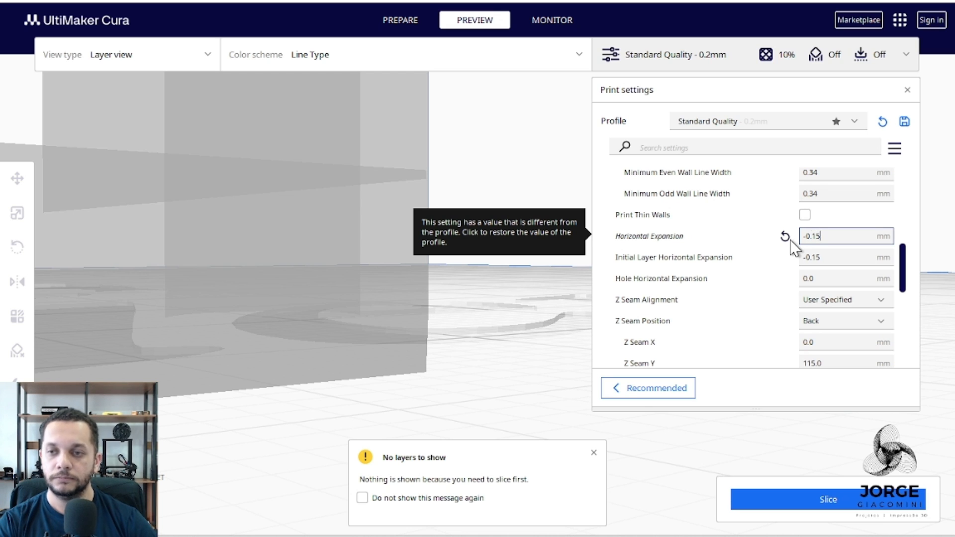
key(Tab)
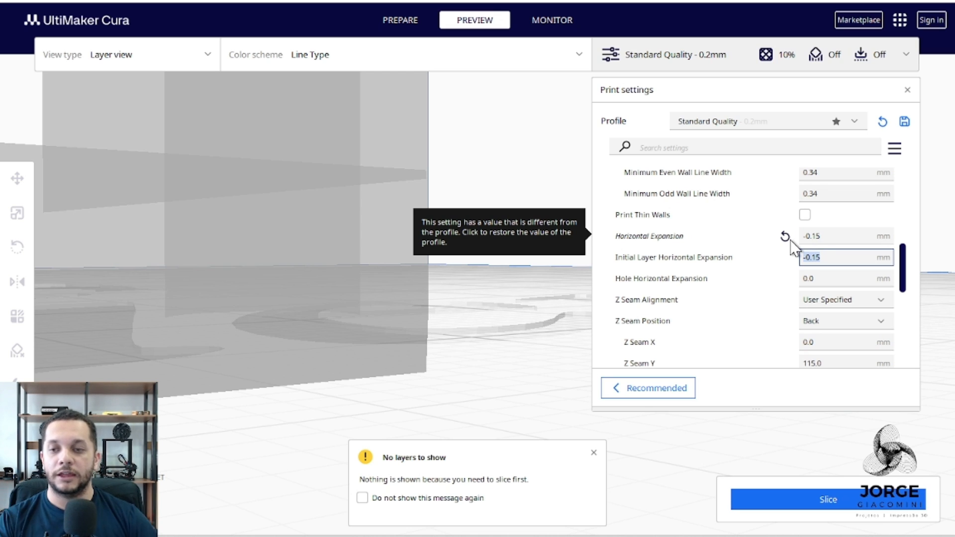
click(816, 499)
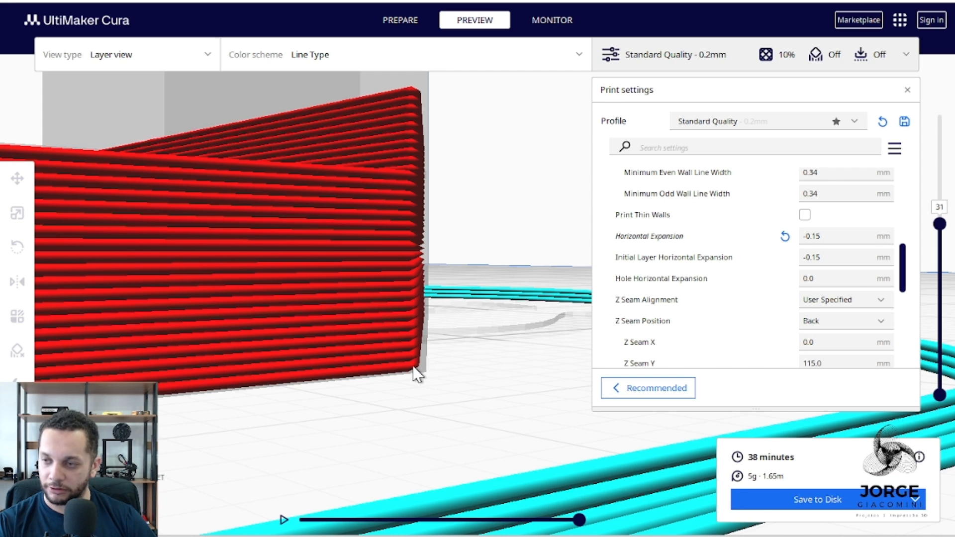
scroll(416, 374, up, 3)
scroll(422, 378, up, 3)
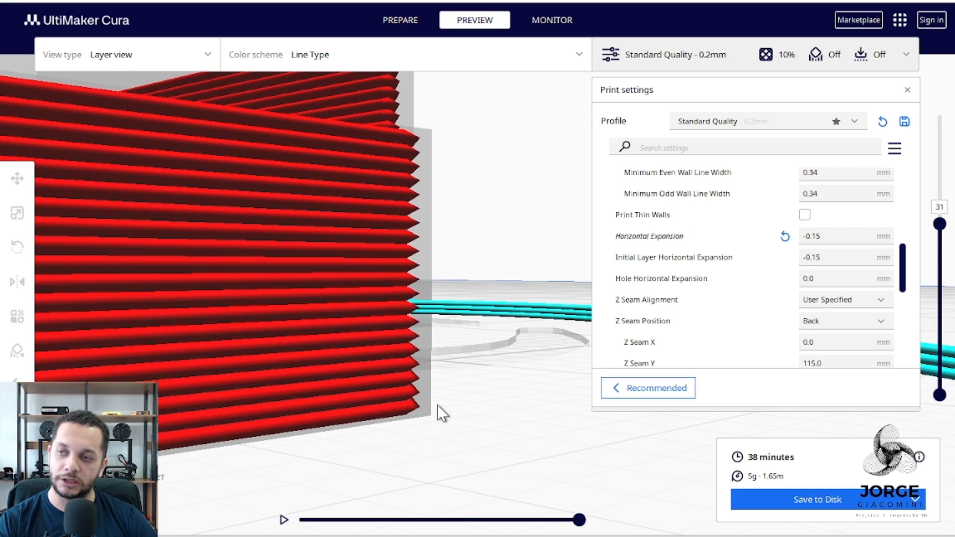
scroll(434, 405, up, 1)
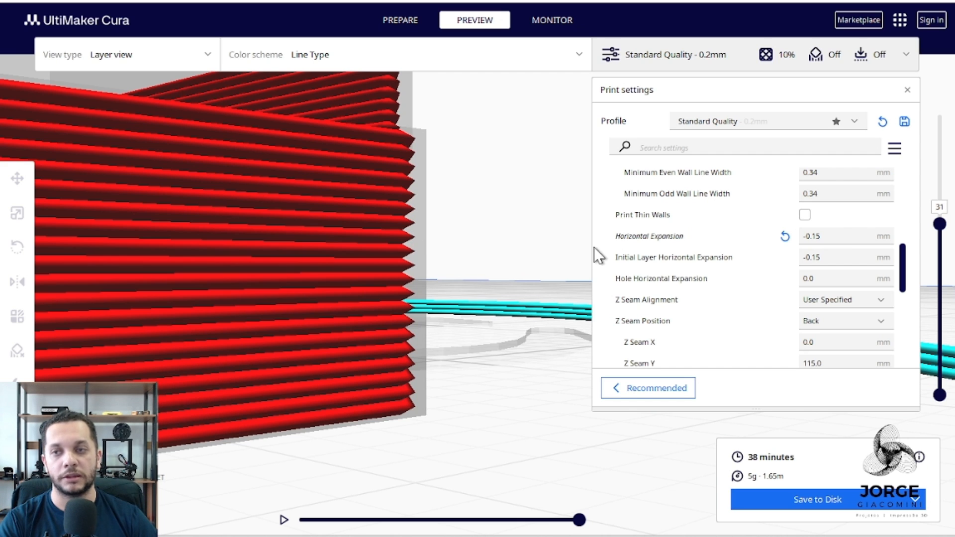
Review the Hole Horizontal Expansion description and the available options for Z Seam Alignment and Z Seam Position.
mouse_move(643, 237)
mouse_move(667, 277)
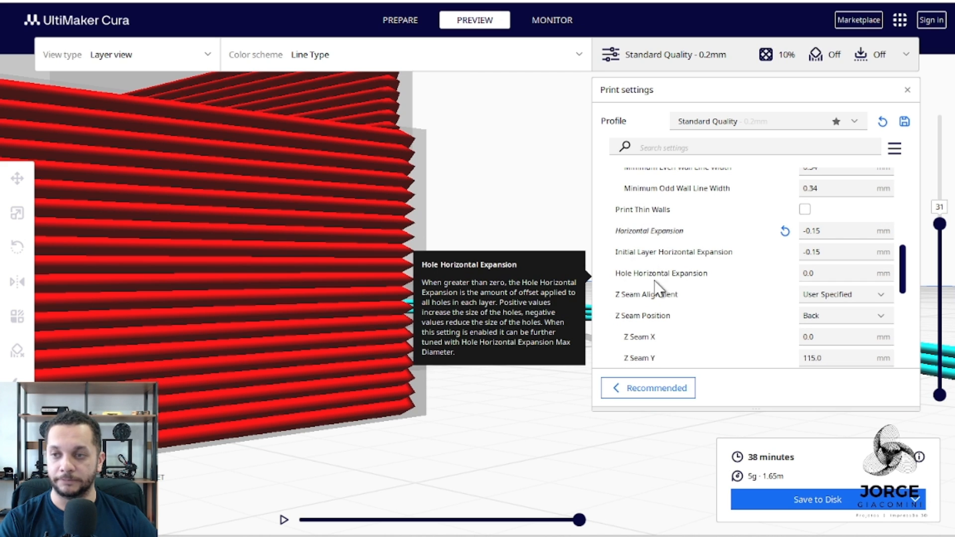
scroll(668, 278, down, 5)
scroll(674, 281, up, 4)
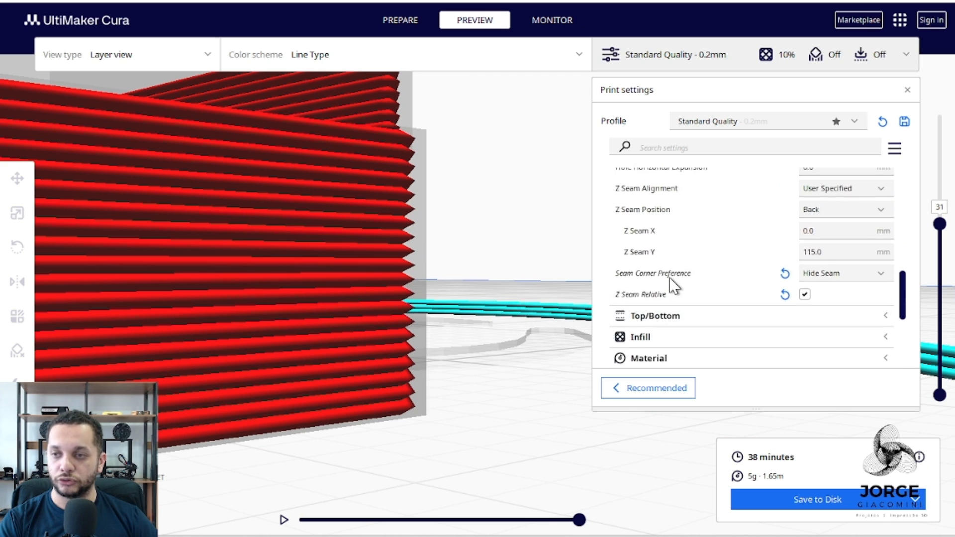
click(866, 228)
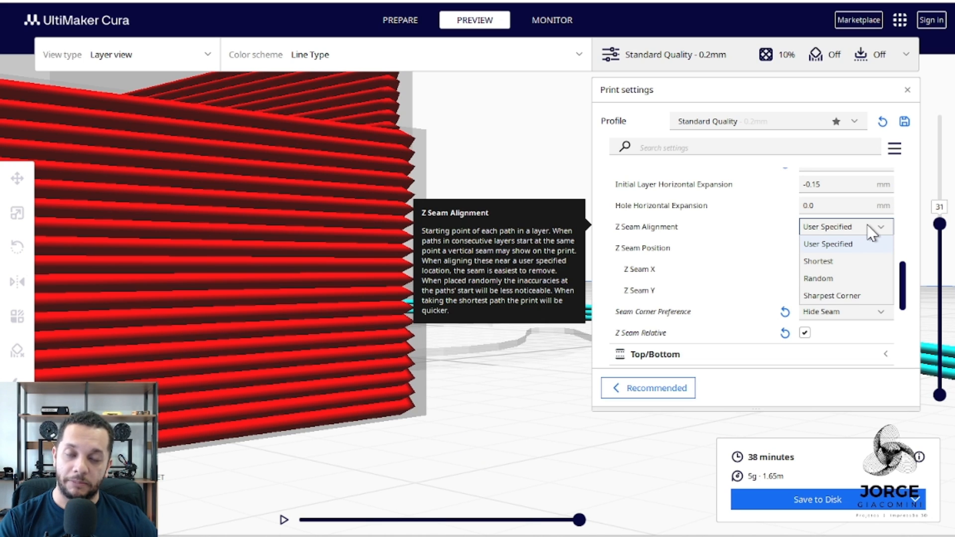
click(635, 230)
click(834, 252)
click(834, 252)
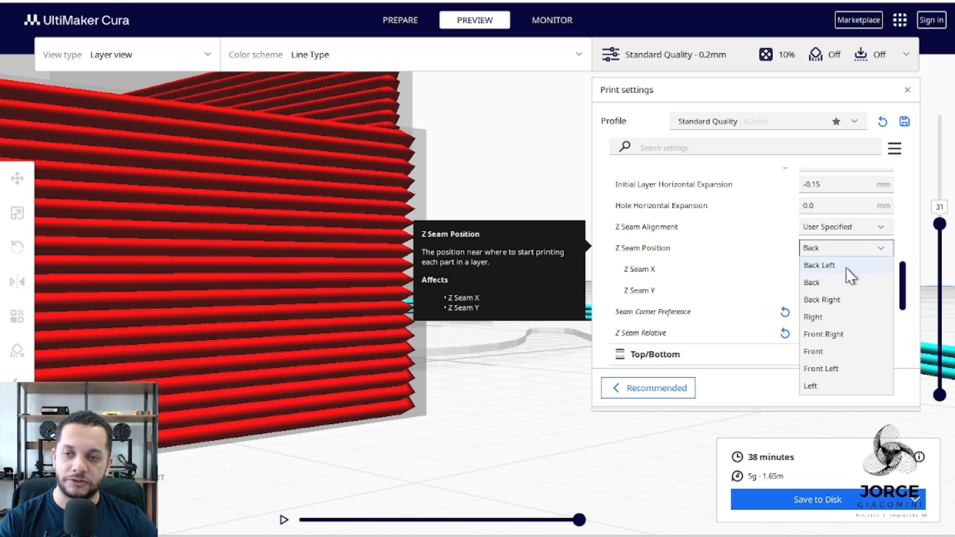
click(464, 148)
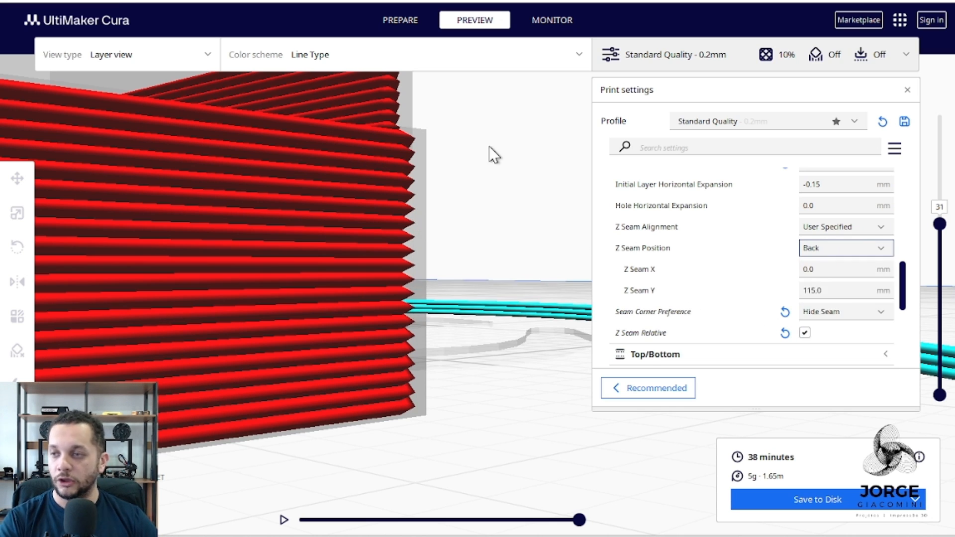
Inspect the white seam marks around the model's screw hole and nearby corners on layer 31.
right_drag(465, 148, 532, 184)
scroll(528, 187, down, 10)
right_drag(433, 201, 315, 335)
scroll(316, 335, up, 5)
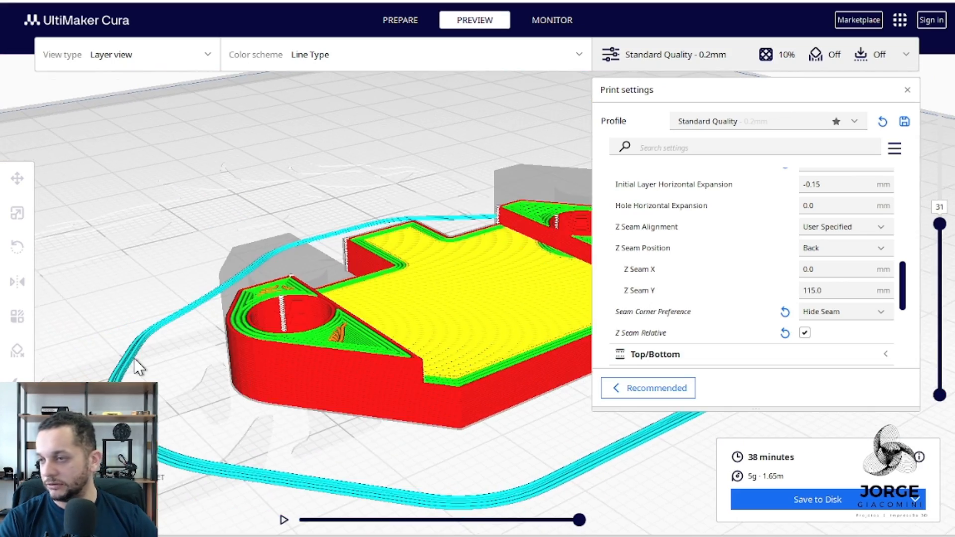
scroll(304, 304, up, 5)
scroll(343, 293, down, 3)
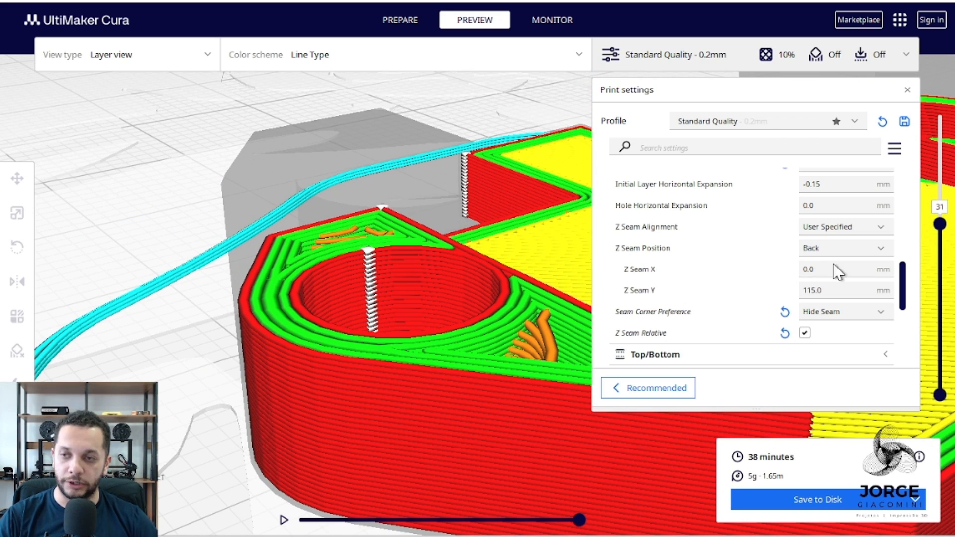
Examine the build plate's origin corner and axes in relation to the model's placement.
scroll(463, 249, down, 5)
scroll(459, 246, down, 5)
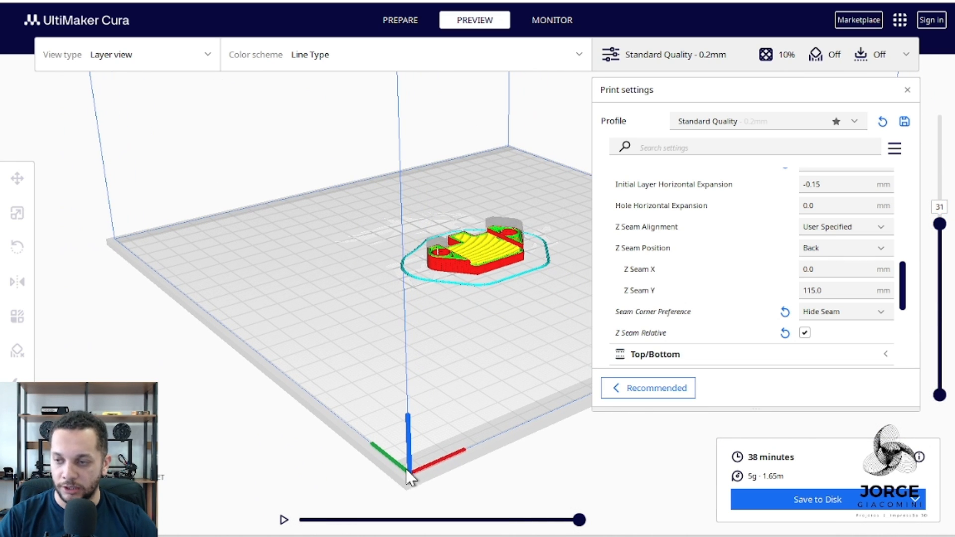
click(406, 475)
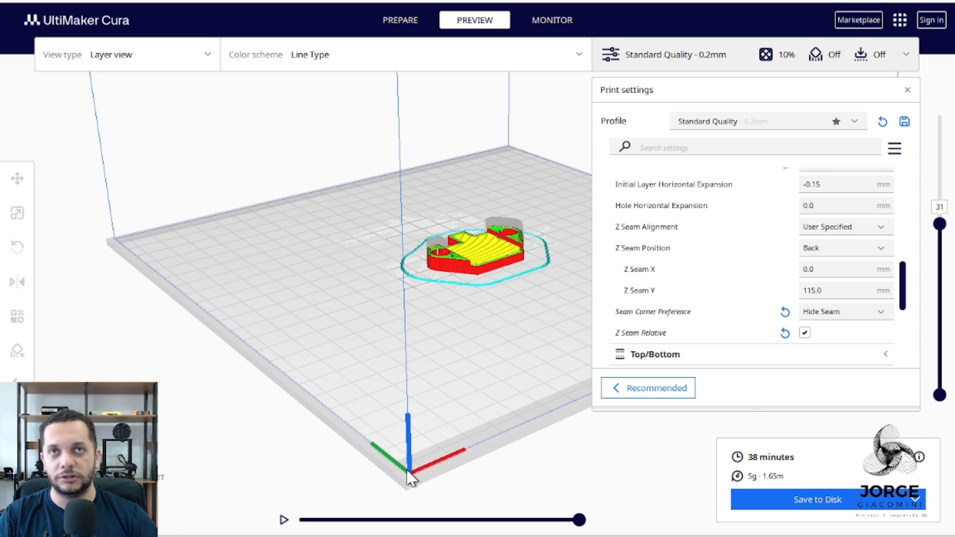
scroll(335, 426, down, 8)
right_drag(264, 347, 324, 362)
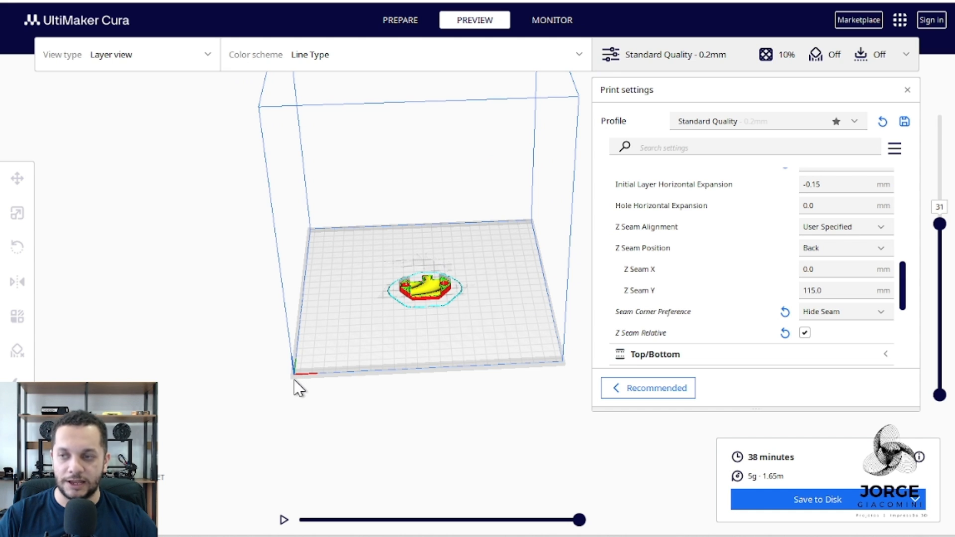
scroll(400, 283, up, 10)
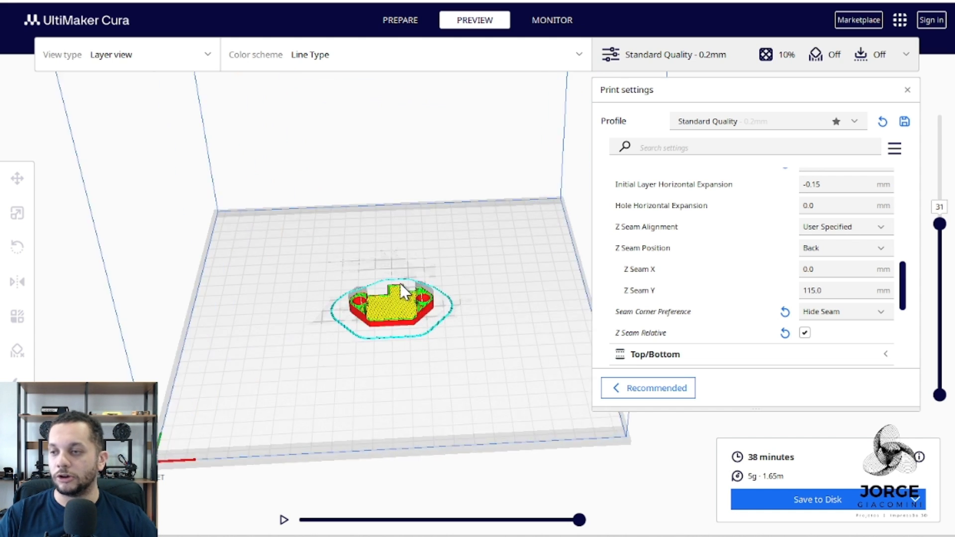
Examine the model's rear side to see where the Back seam position places the seams.
right_drag(327, 333, 437, 324)
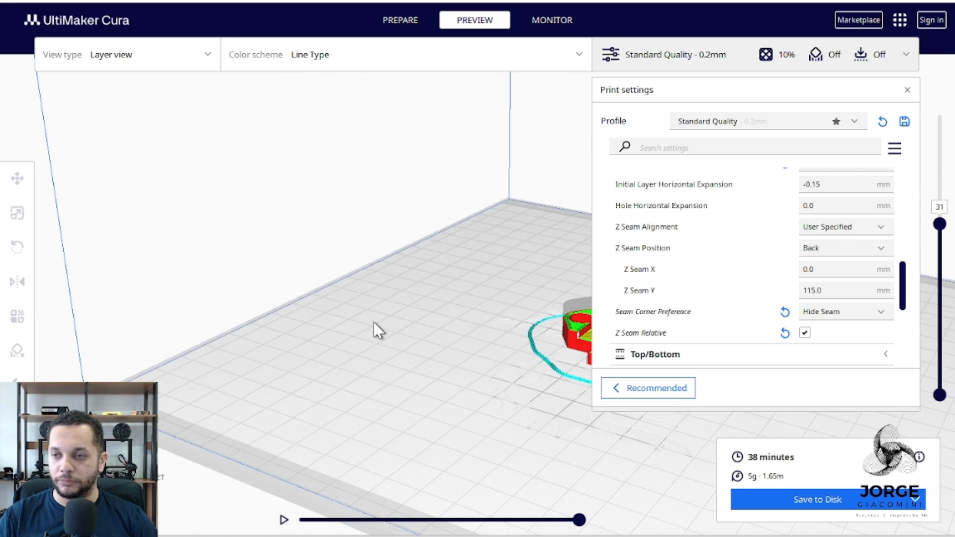
scroll(365, 330, down, 8)
right_drag(367, 357, 387, 354)
scroll(545, 292, up, 10)
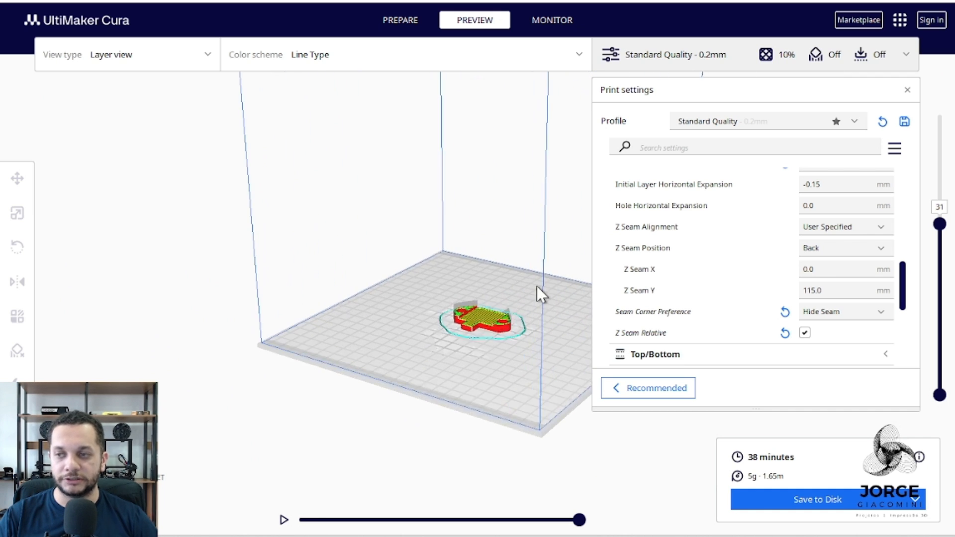
middle_drag(423, 399, 368, 310)
scroll(368, 309, up, 5)
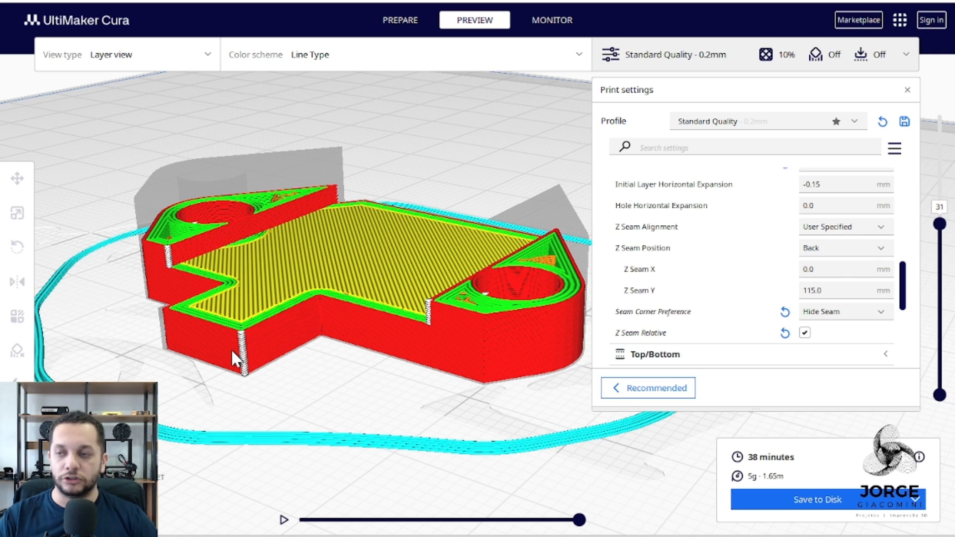
Keep Z Seam Alignment at User Specified, set the Z Seam Position to Right, reslice and inspect the seam locations.
click(837, 227)
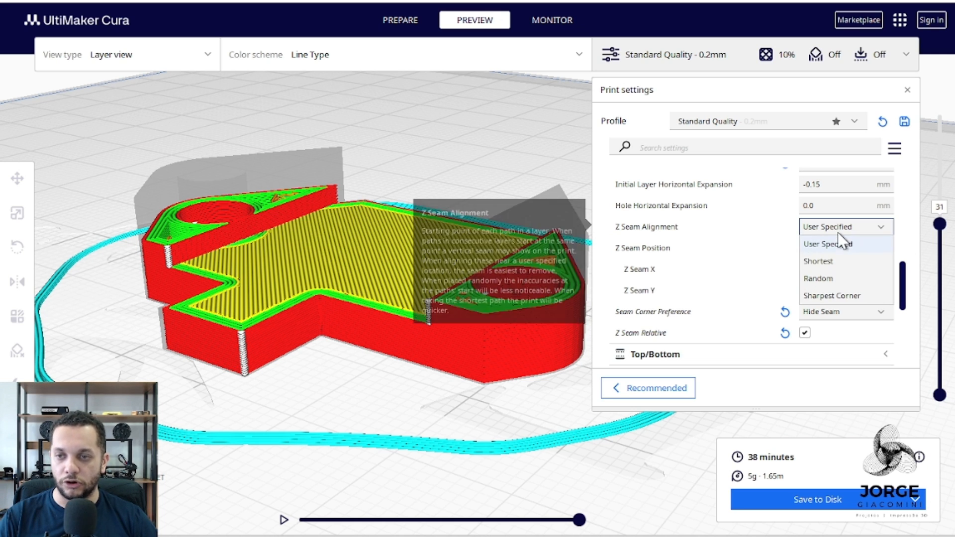
click(846, 240)
click(846, 245)
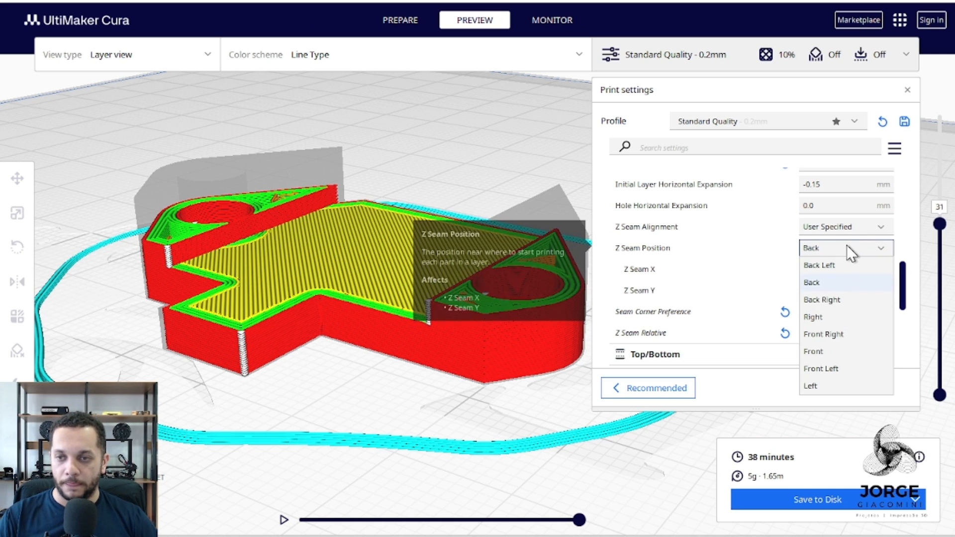
click(835, 315)
click(847, 508)
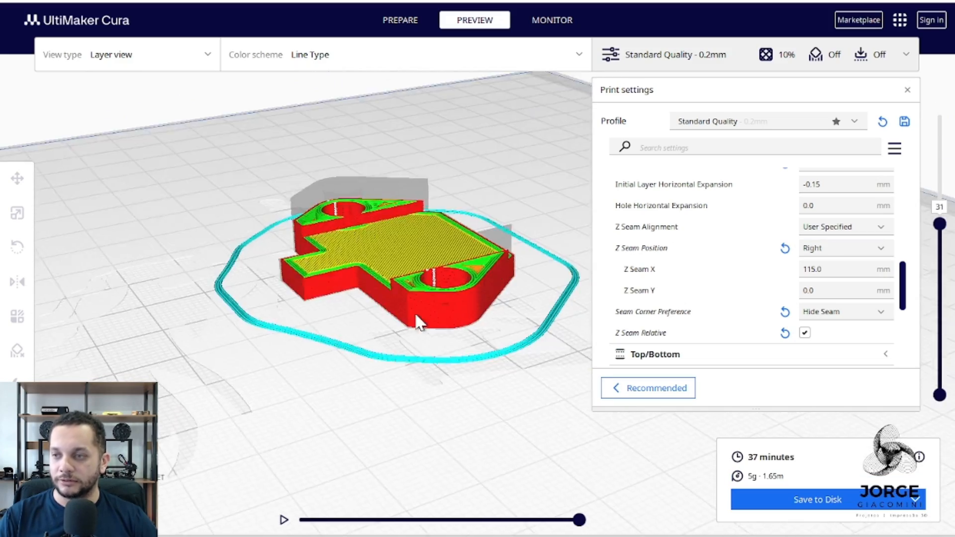
right_drag(416, 315, 454, 210)
scroll(453, 209, up, 3)
middle_drag(368, 244, 435, 289)
Try Z Seam Alignment at Shortest, reslice and inspect the seams around the screw holes and outer wall.
click(825, 227)
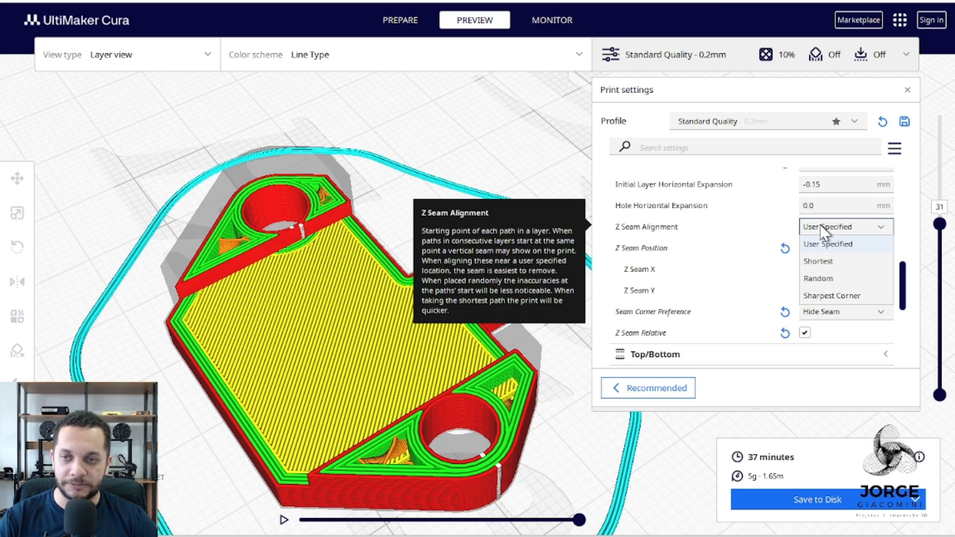
click(821, 260)
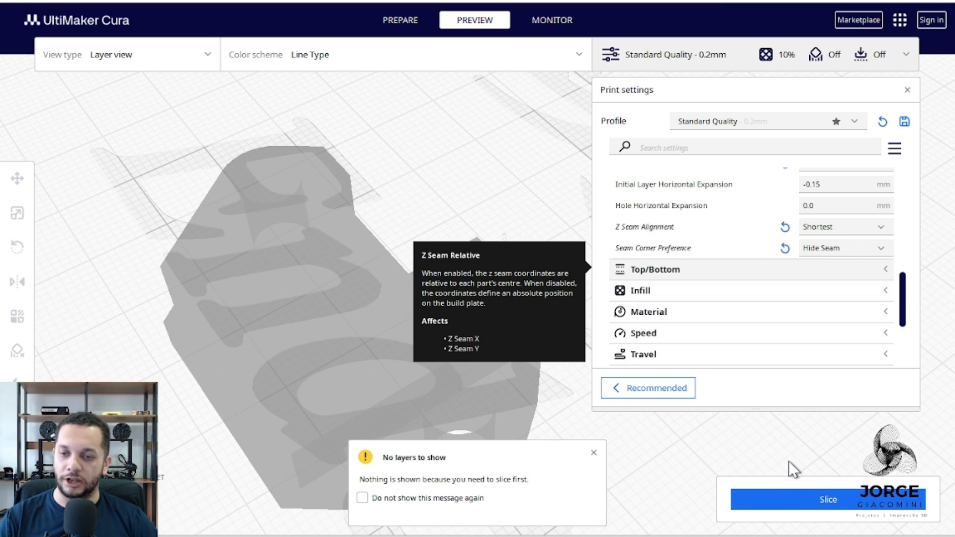
click(808, 503)
right_drag(477, 200, 502, 366)
scroll(326, 282, up, 1)
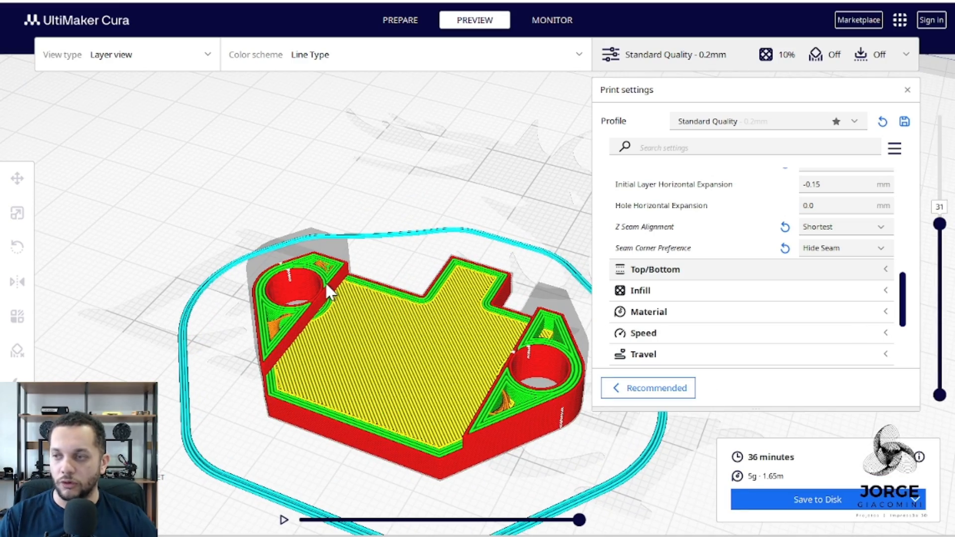
middle_drag(589, 440, 539, 420)
scroll(441, 251, up, 5)
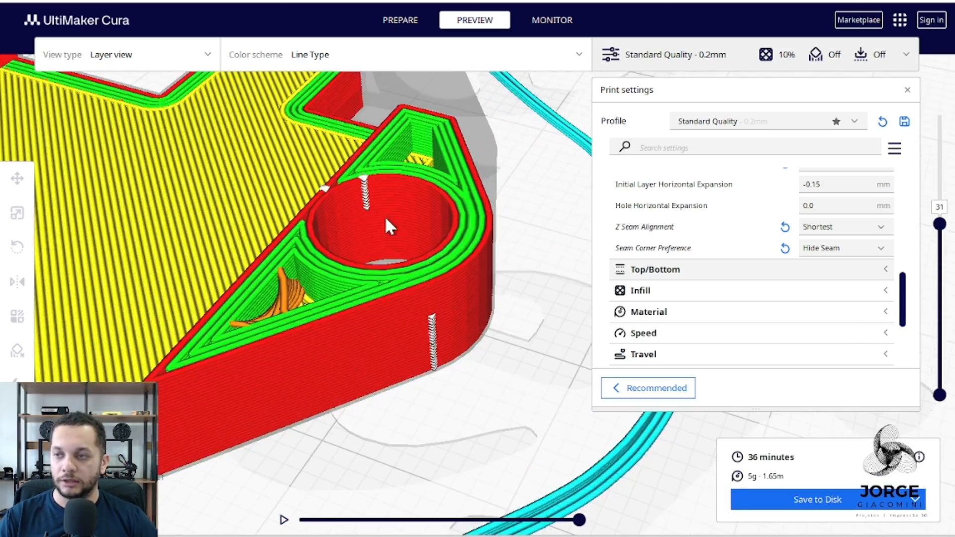
scroll(389, 209, up, 2)
Try Z Seam Alignment at Random, reslice and inspect the scattered seam points across the model's walls.
click(864, 230)
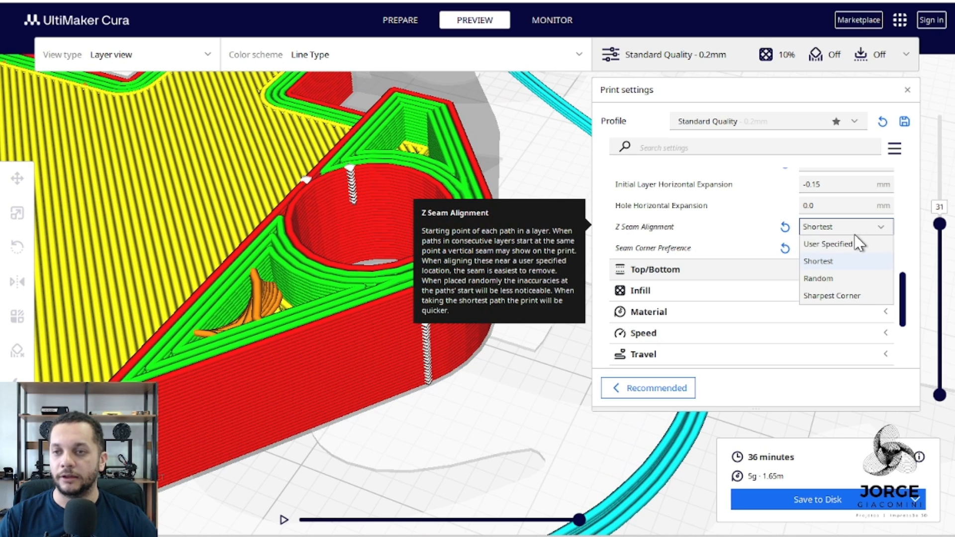
click(855, 280)
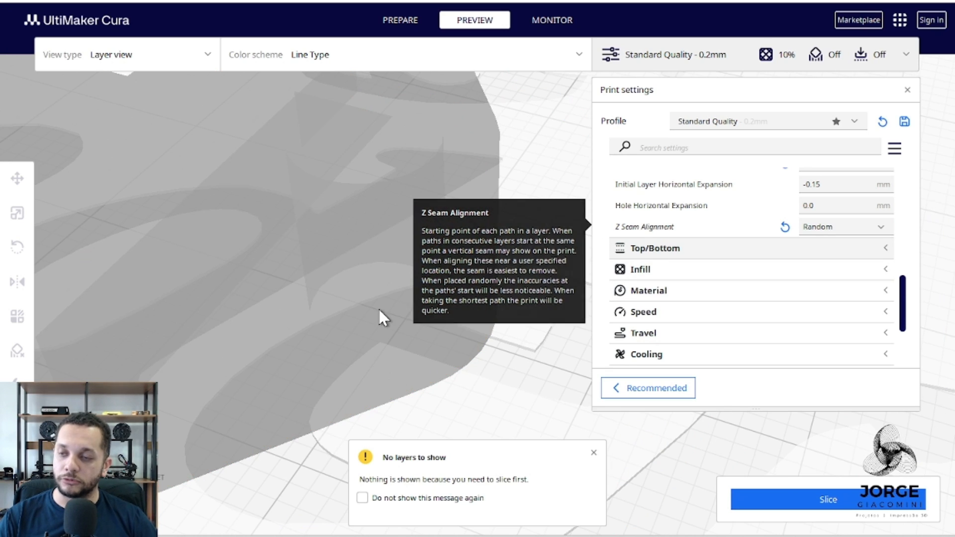
scroll(402, 302, down, 5)
click(774, 503)
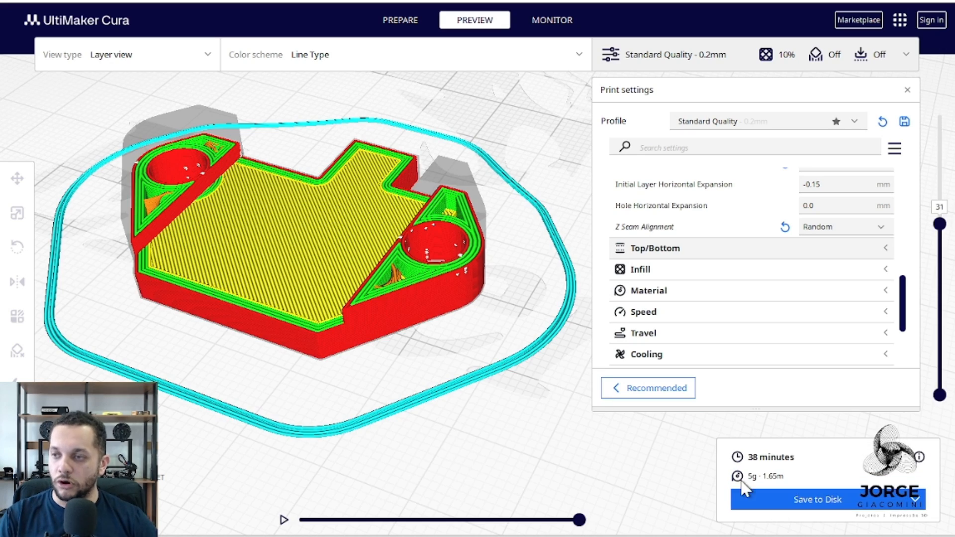
scroll(413, 225, up, 2)
scroll(376, 260, up, 3)
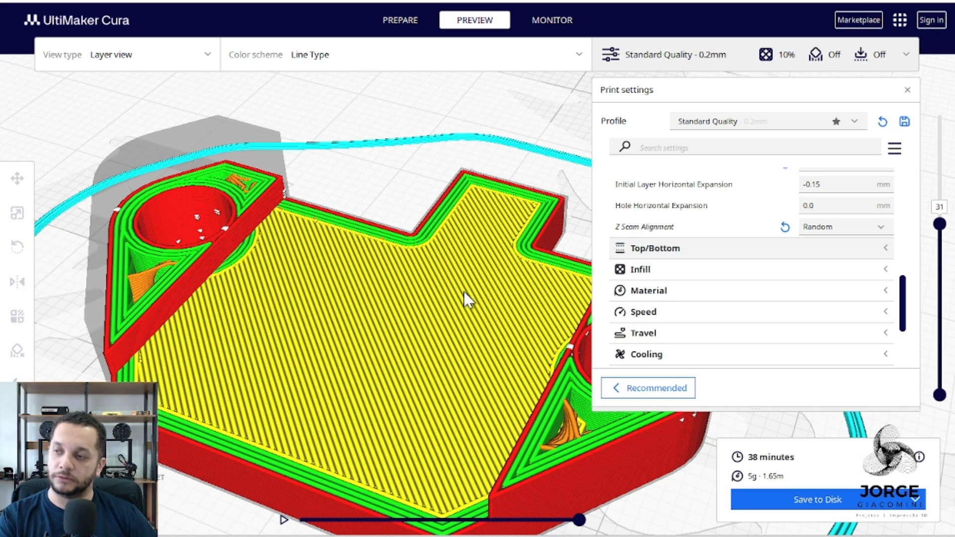
scroll(345, 275, down, 3)
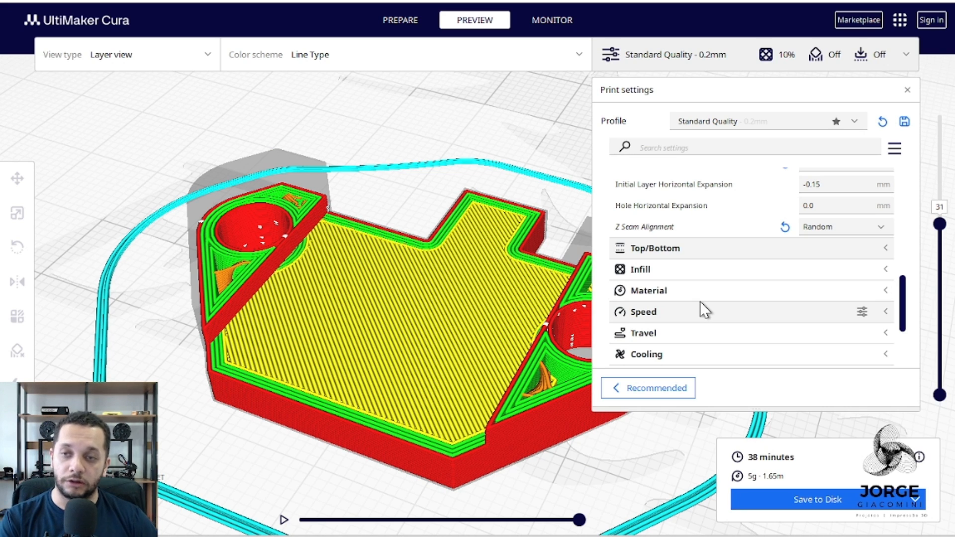
Set Z Seam Alignment to Sharpest Corner and reslice the model with the Hide Seam corner preference.
click(831, 226)
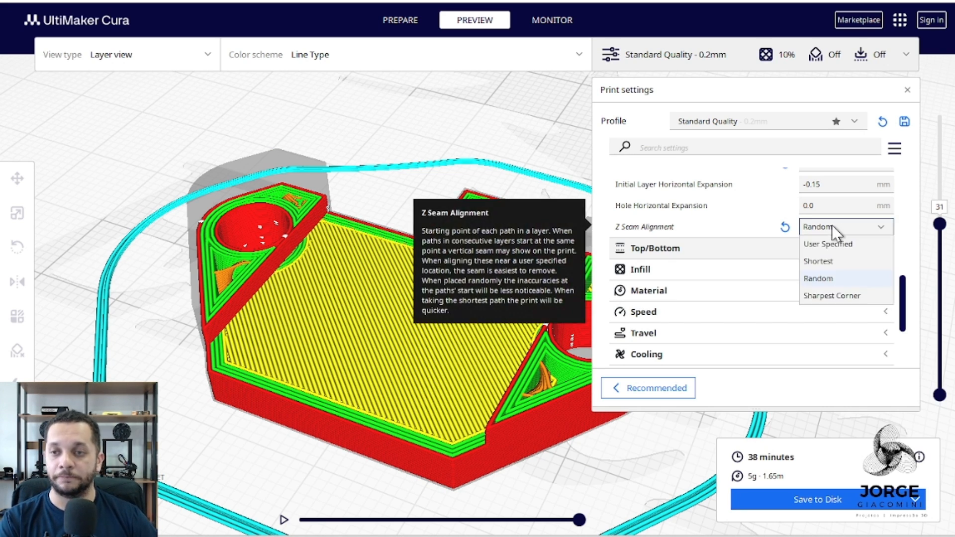
click(842, 295)
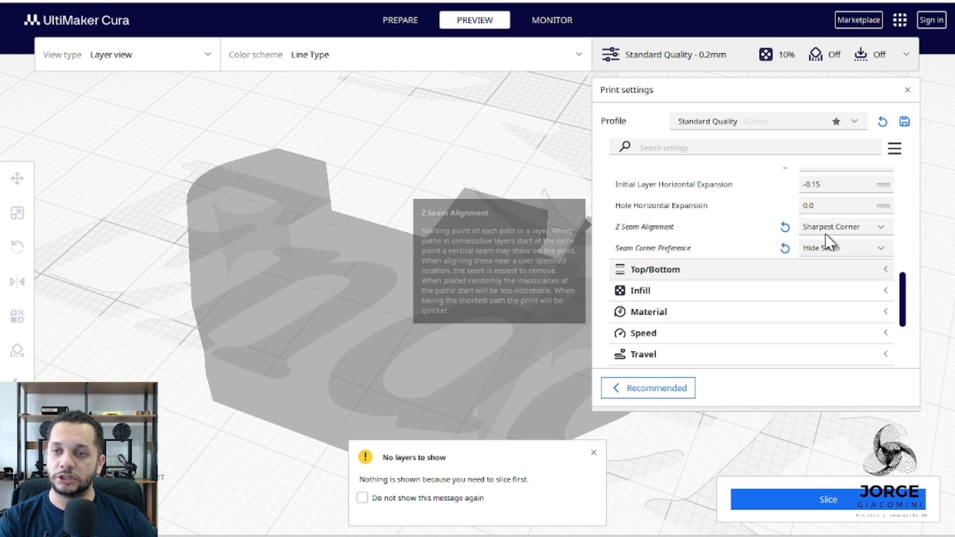
click(840, 500)
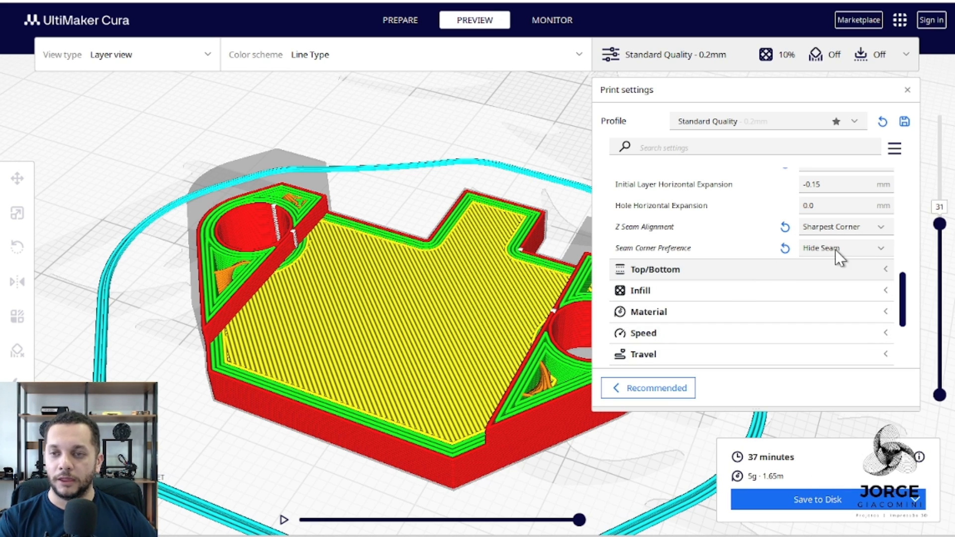
Try Seam Corner Preference at None, reslice and inspect the seams around both screw holes.
click(814, 251)
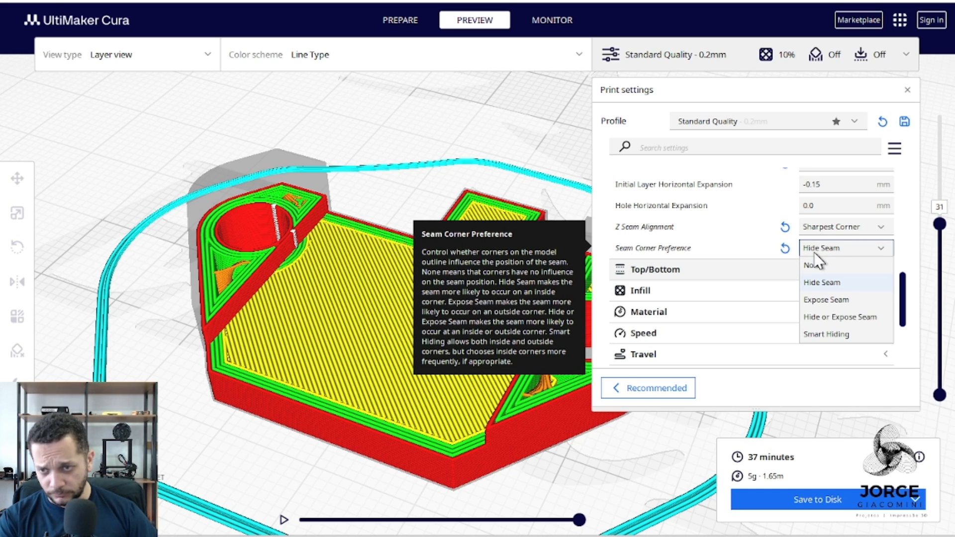
click(846, 264)
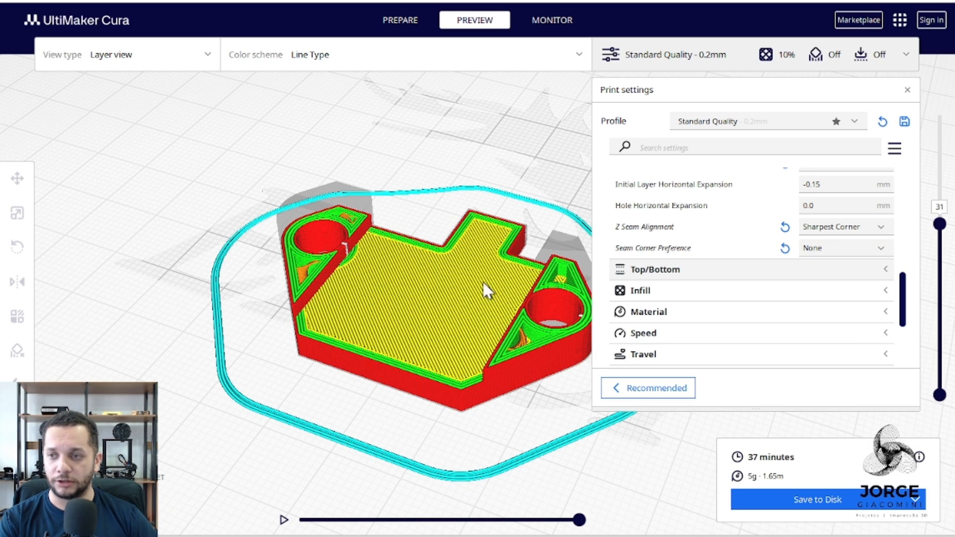
middle_drag(550, 307, 371, 270)
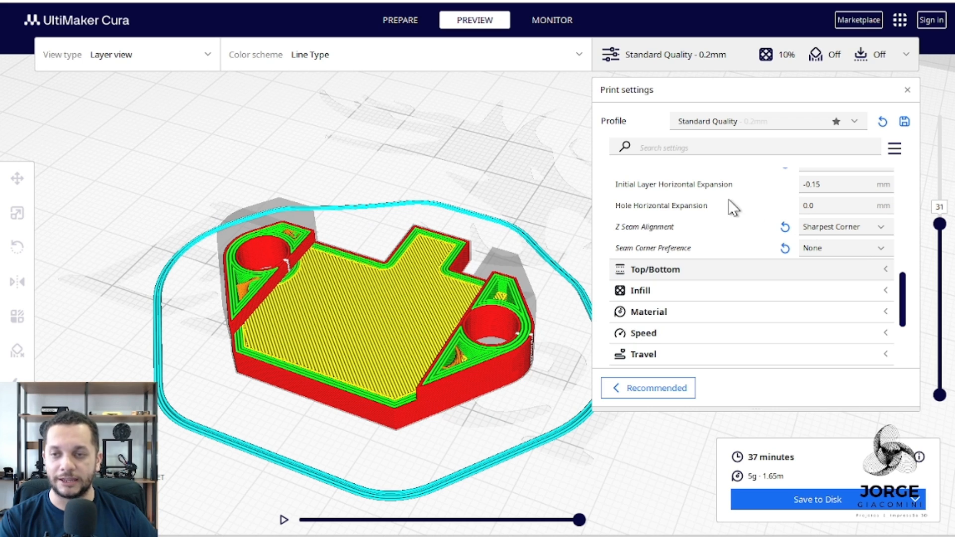
Switch Seam Corner Preference back to Hide Seam and reslice to compare the seam locations.
click(857, 252)
click(864, 282)
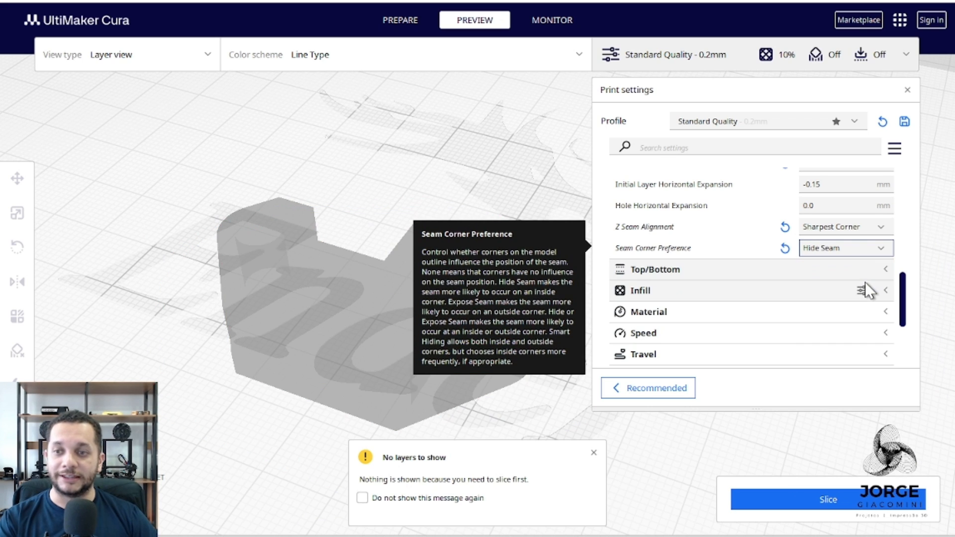
click(863, 503)
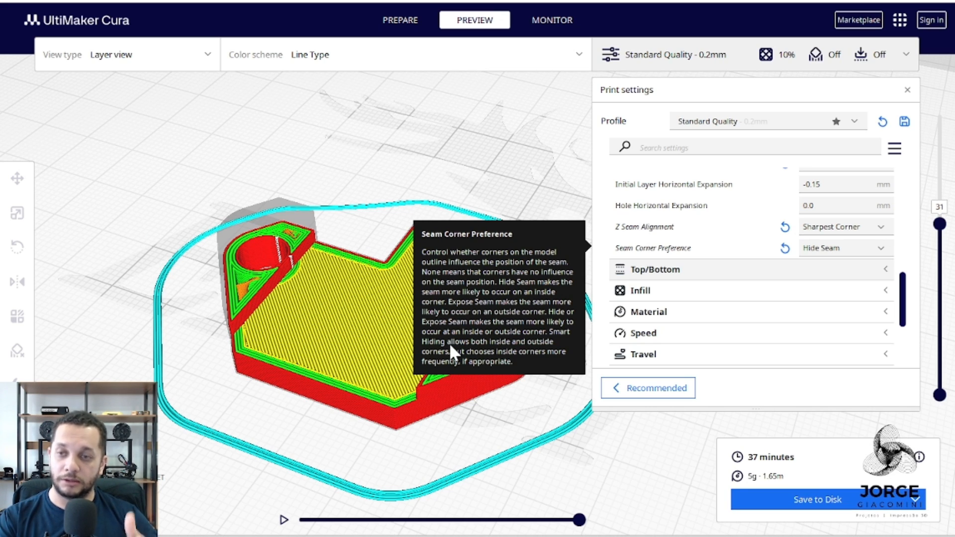
Try Seam Corner Preference at Expose Seam, reslice and inspect the seams on the outer corners and inside the holes.
click(858, 248)
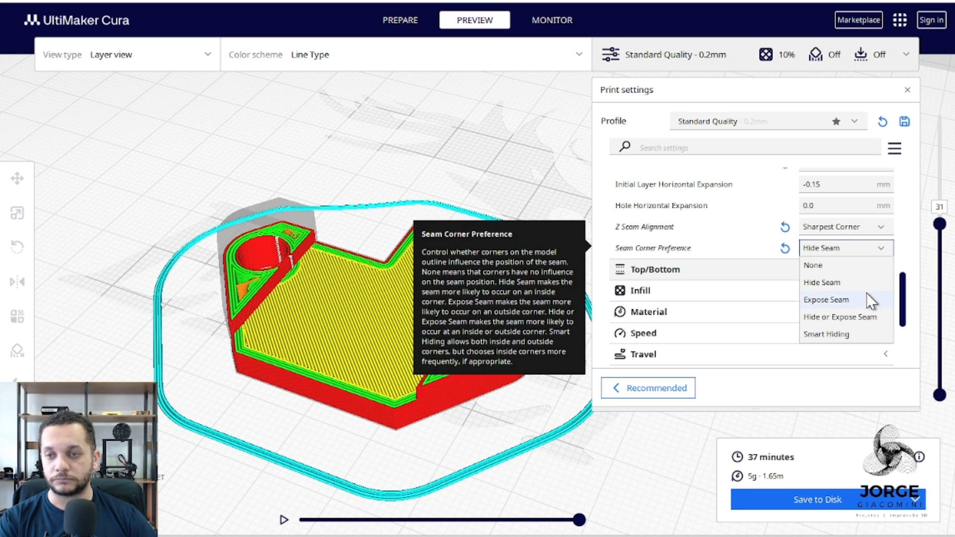
click(851, 300)
click(863, 498)
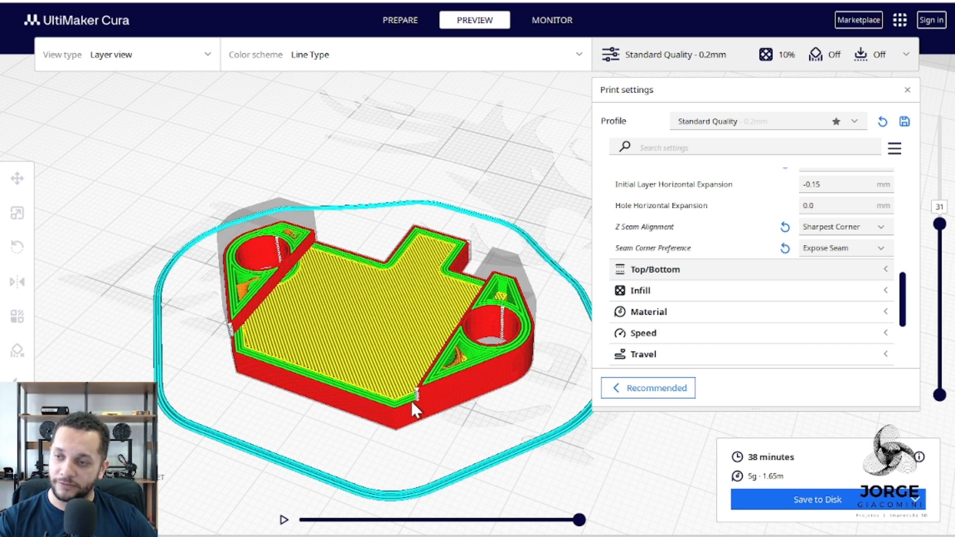
scroll(420, 405, up, 4)
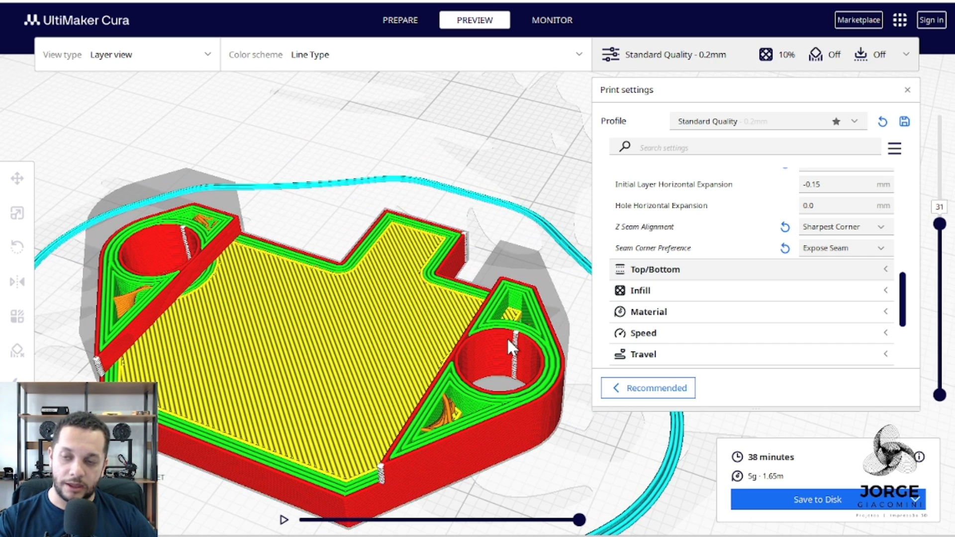
Set Seam Corner Preference to Smart Hiding, reslice, inspect the seams from another angle and keep that option after reviewing the alternatives.
click(851, 250)
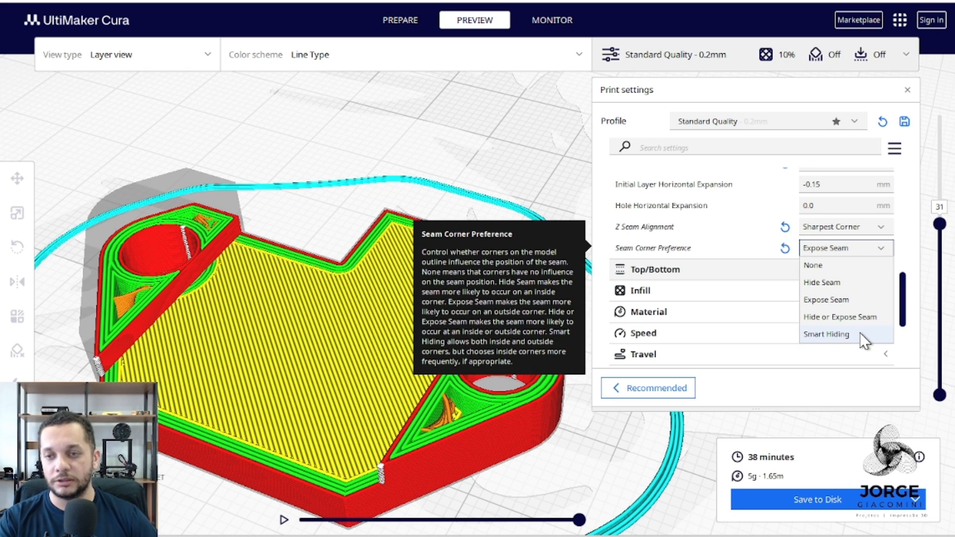
click(845, 334)
click(852, 502)
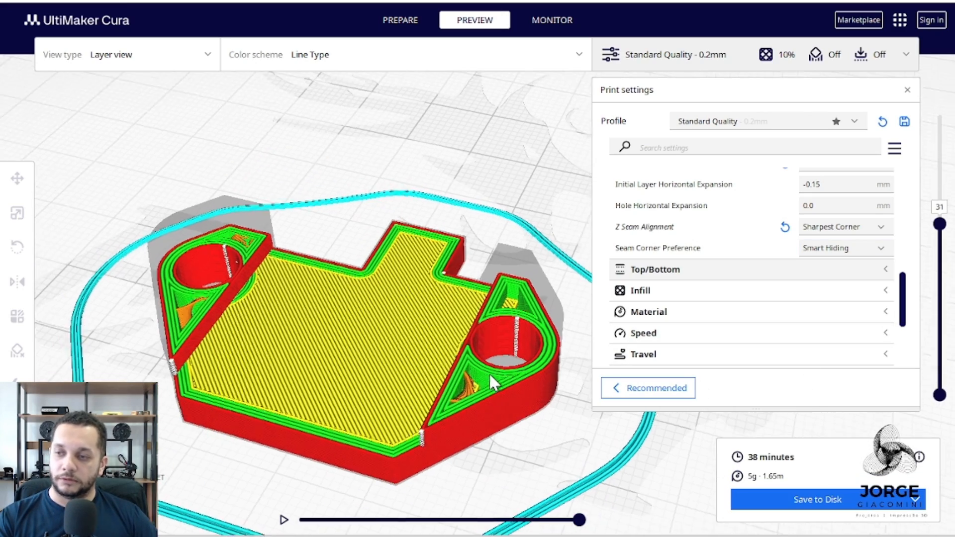
right_drag(491, 368, 519, 314)
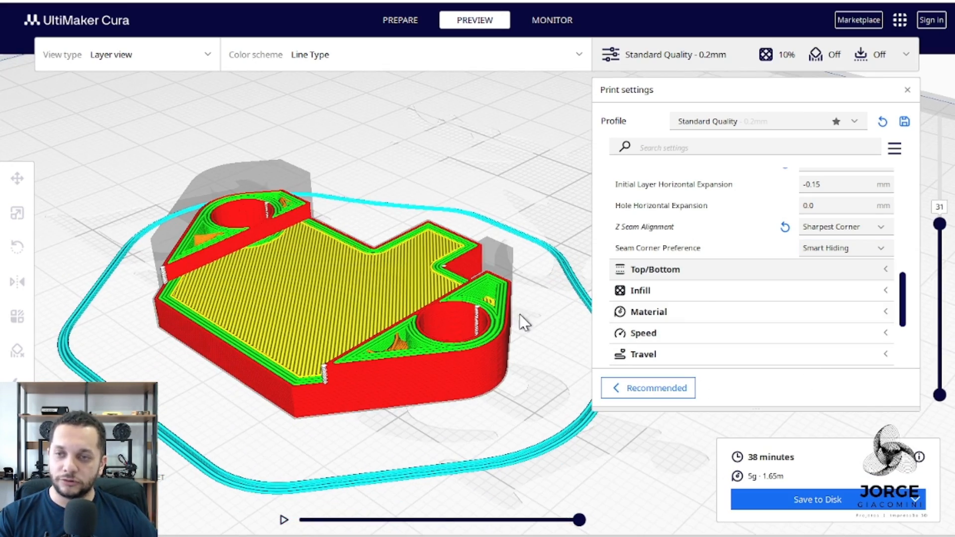
click(845, 249)
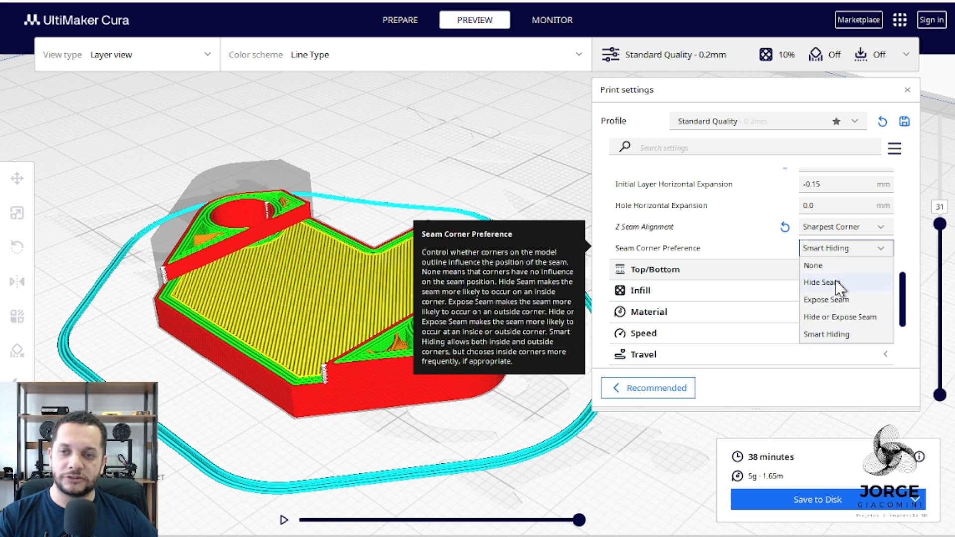
click(841, 335)
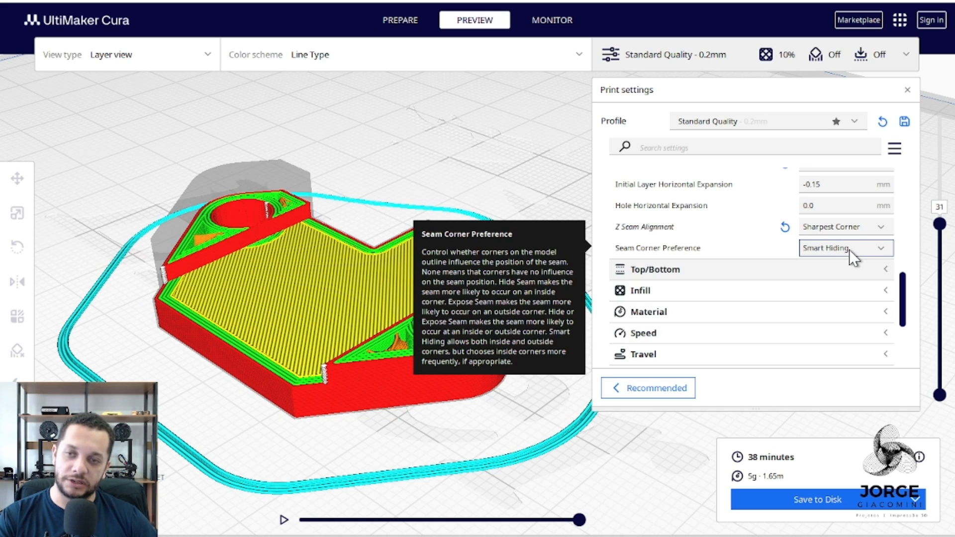
click(867, 249)
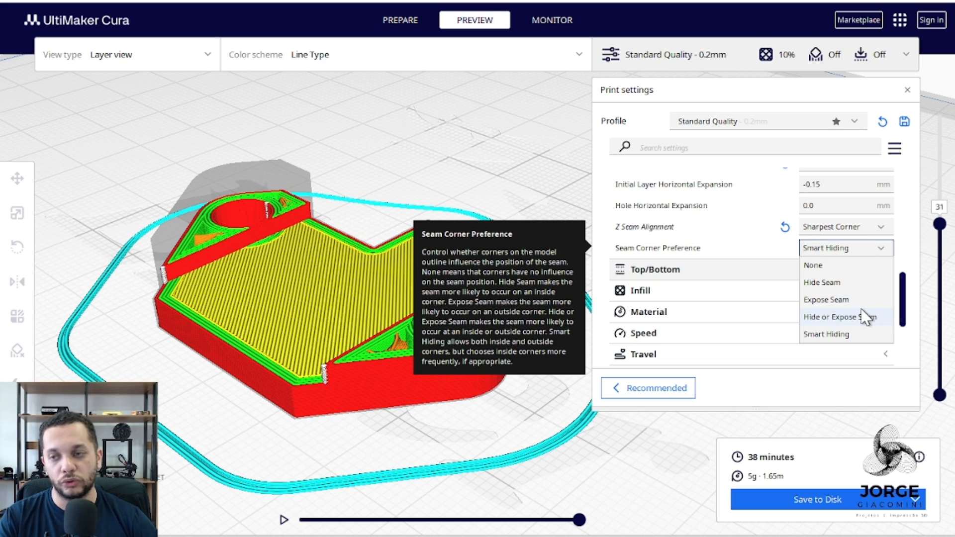
click(856, 248)
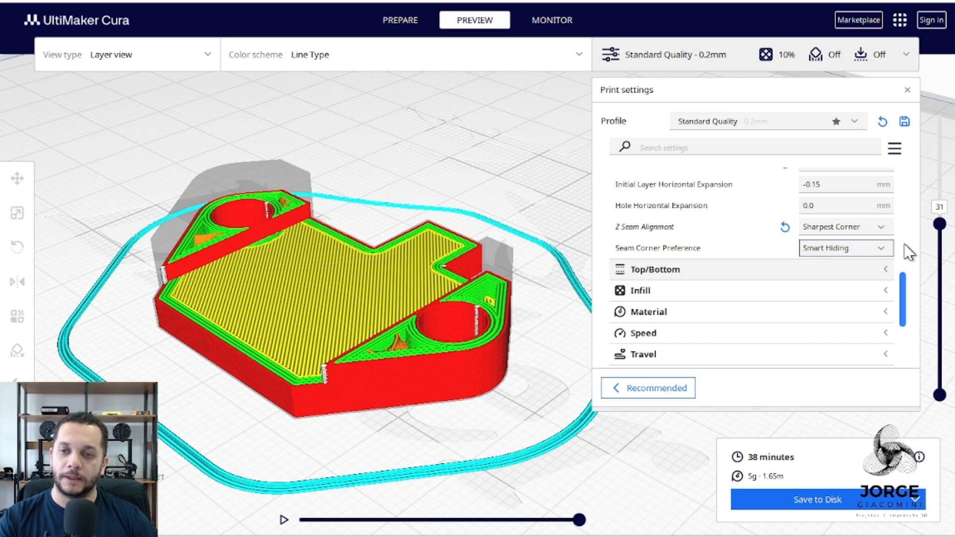
Review the Walls settings from Seam Corner Preference back up to Wall Thickness and Wall Line Count.
scroll(880, 256, up, 5)
scroll(880, 256, up, 3)
scroll(808, 271, down, 12)
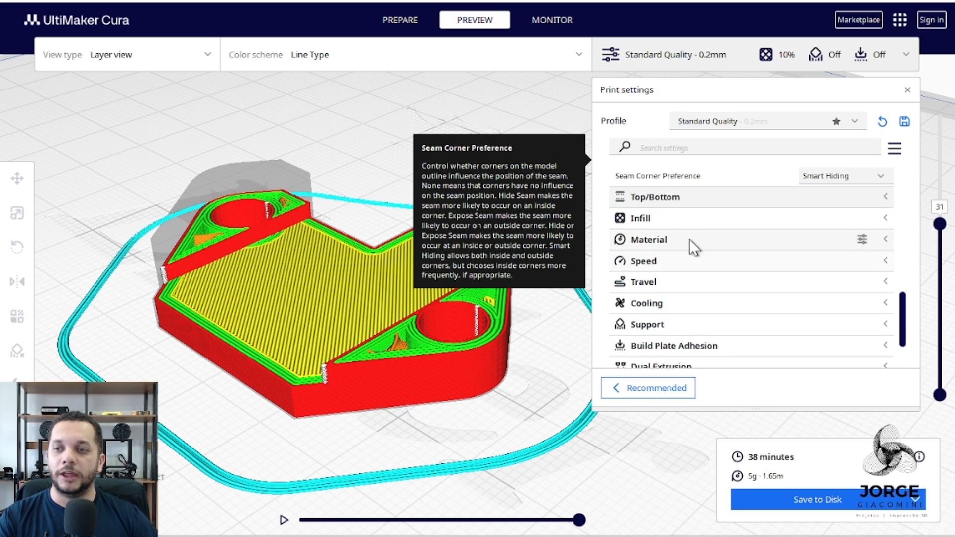
scroll(691, 242, up, 1)
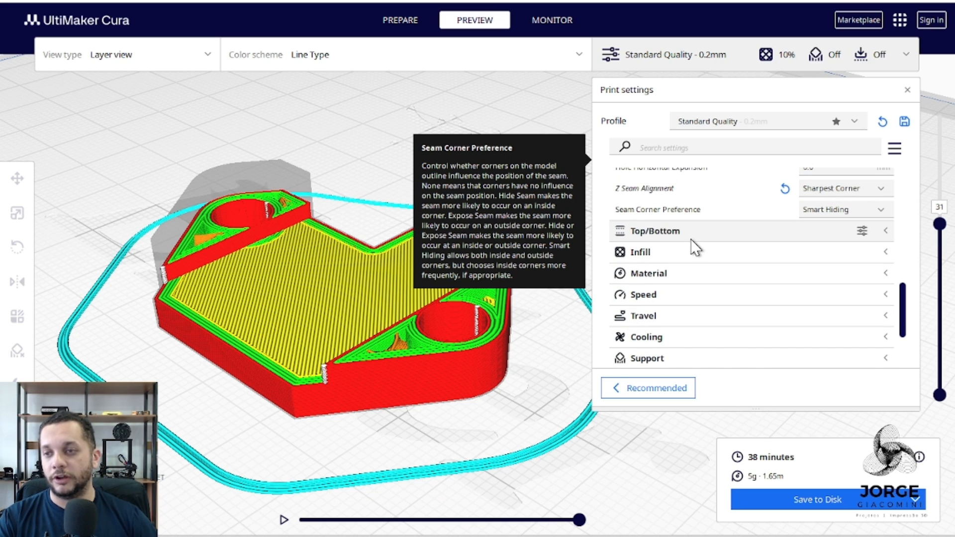
scroll(650, 211, up, 1)
scroll(656, 220, up, 10)
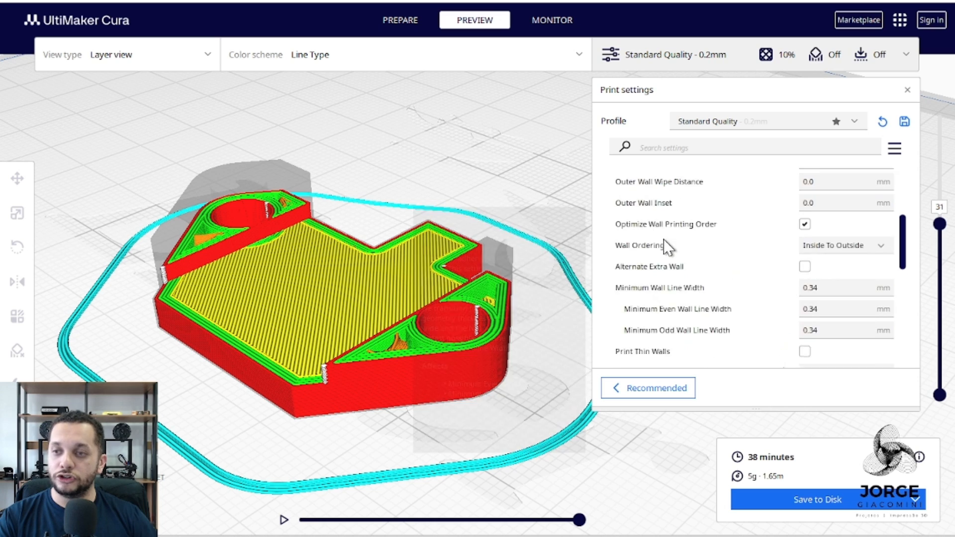
scroll(665, 241, up, 2)
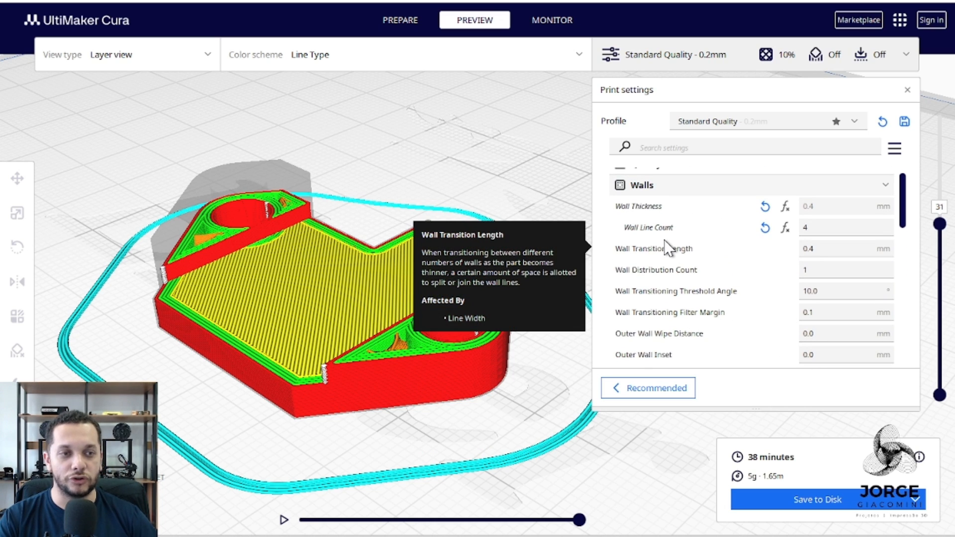
scroll(667, 247, down, 2)
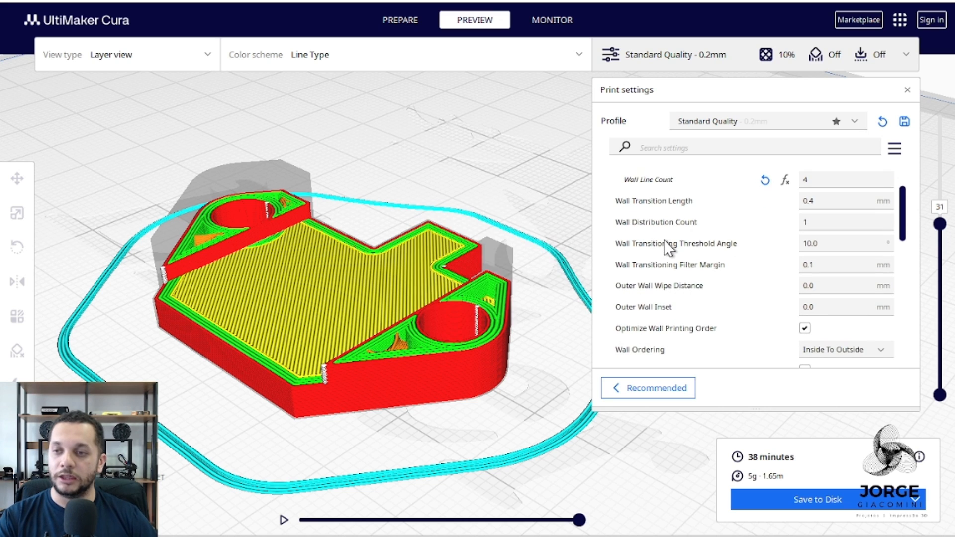